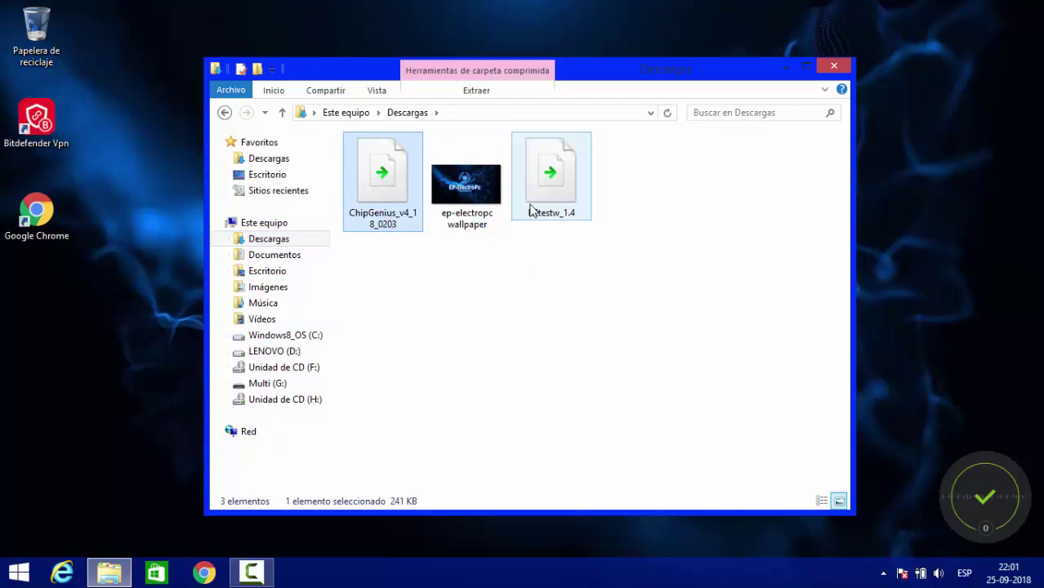
Step: Move the ChipGenius_v4_18_0203 and h2testw_1.4 archives from the Descargas folder to the desktop and close the folder window
{"action": "left_click", "coordinate": [412, 161]}
{"action": "left_click_drag", "start_coordinate": [412, 161], "coordinate": [932, 138]}
{"action": "left_click", "coordinate": [833, 65]}
{"action": "left_click", "coordinate": [832, 65]}
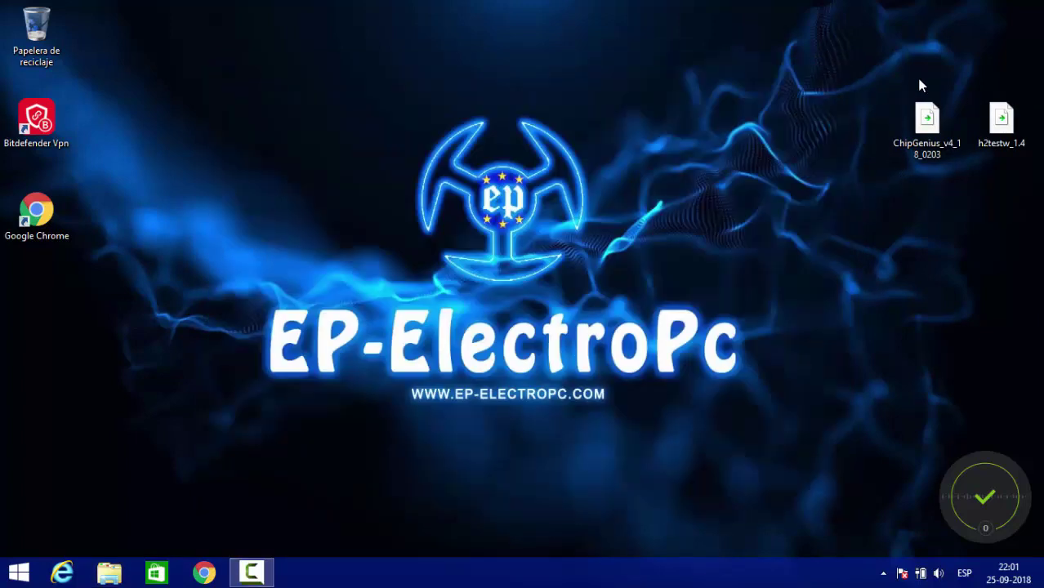
Step: Select both archives on the desktop and move them together to the empty area beside the existing shortcuts
{"action": "left_click_drag", "start_coordinate": [915, 75], "coordinate": [1025, 159]}
{"action": "left_click_drag", "start_coordinate": [964, 123], "coordinate": [341, 139]}
{"action": "left_click", "coordinate": [335, 211]}
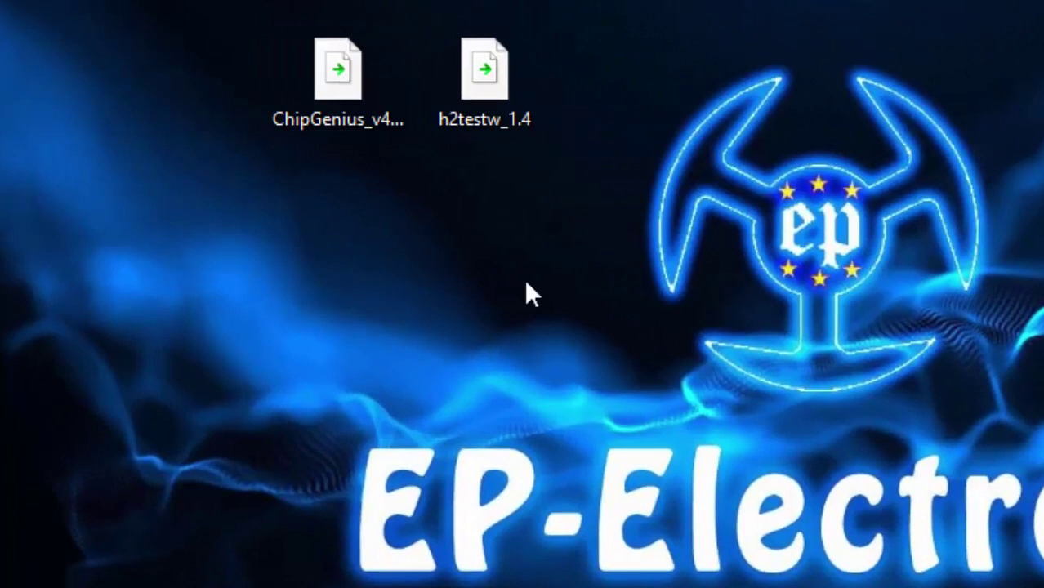
Step: Extract the ChipGenius_v4_18_0203 archive with 7-Zip into its own folder on the desktop, keeping the default extraction options
{"action": "right_click", "coordinate": [330, 100]}
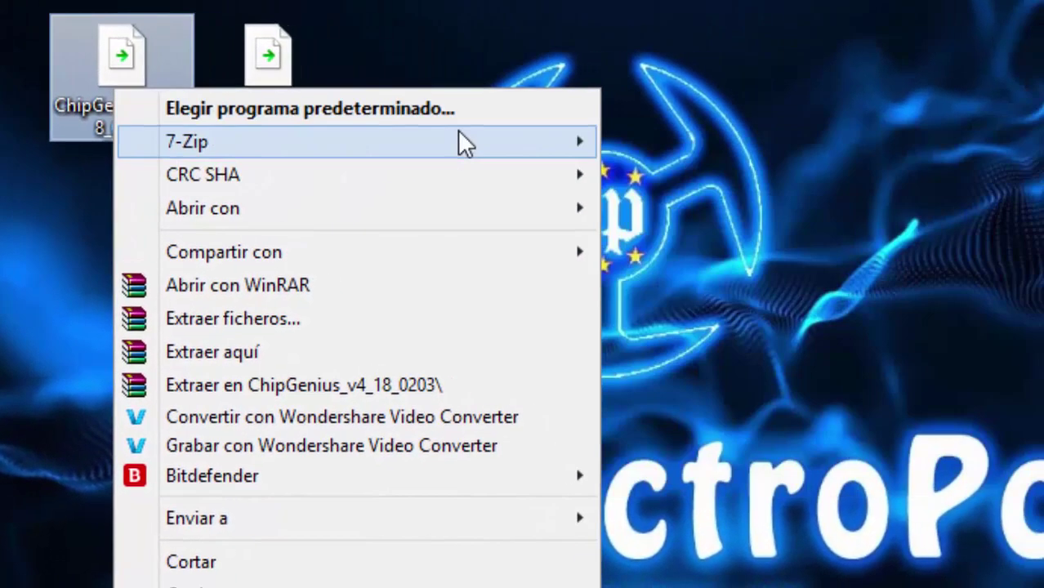
{"action": "mouse_move", "coordinate": [465, 143]}
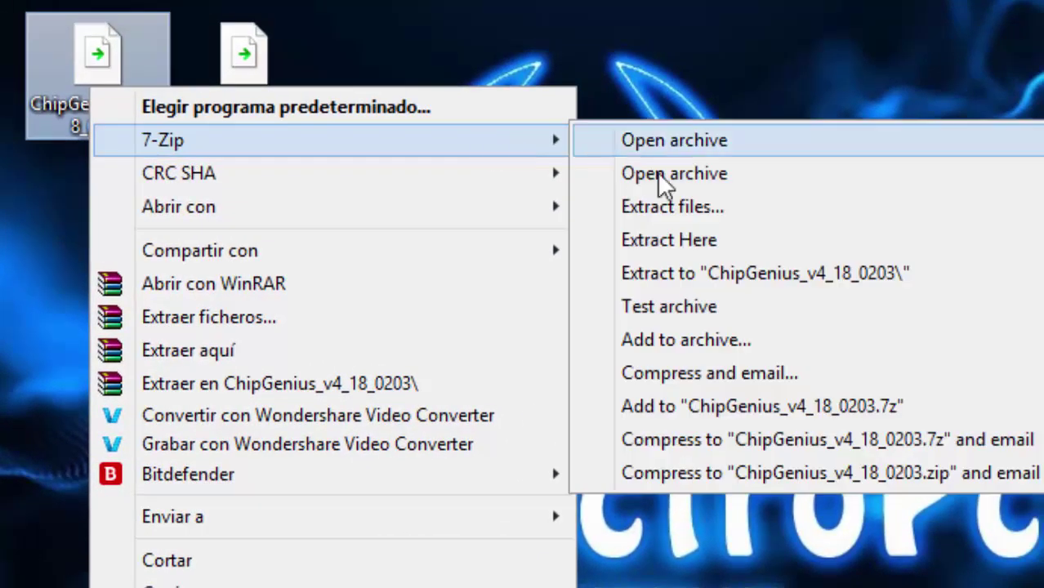
{"action": "left_click", "coordinate": [756, 209]}
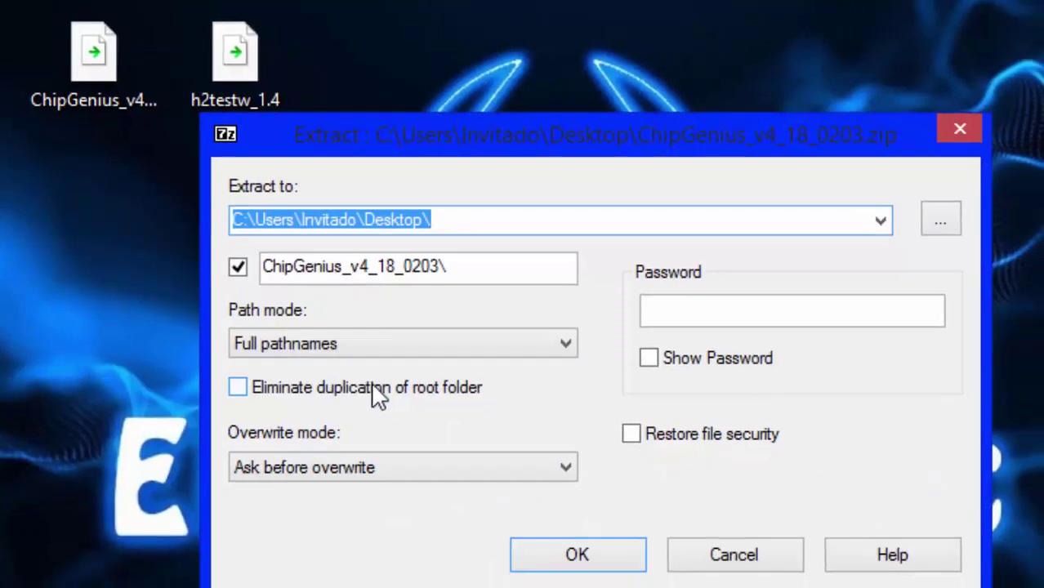
{"action": "left_click", "coordinate": [536, 530]}
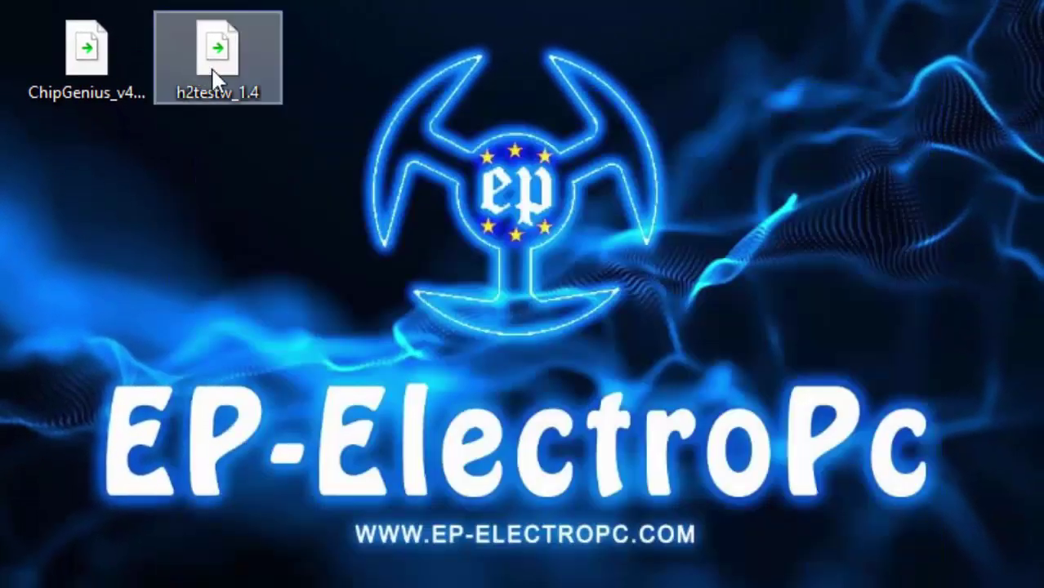
Step: Extract the h2testw_1.4 archive with 7-Zip into its own desktop folder using the default extraction options
{"action": "right_click", "coordinate": [232, 90]}
{"action": "mouse_move", "coordinate": [410, 208]}
{"action": "mouse_move", "coordinate": [629, 133]}
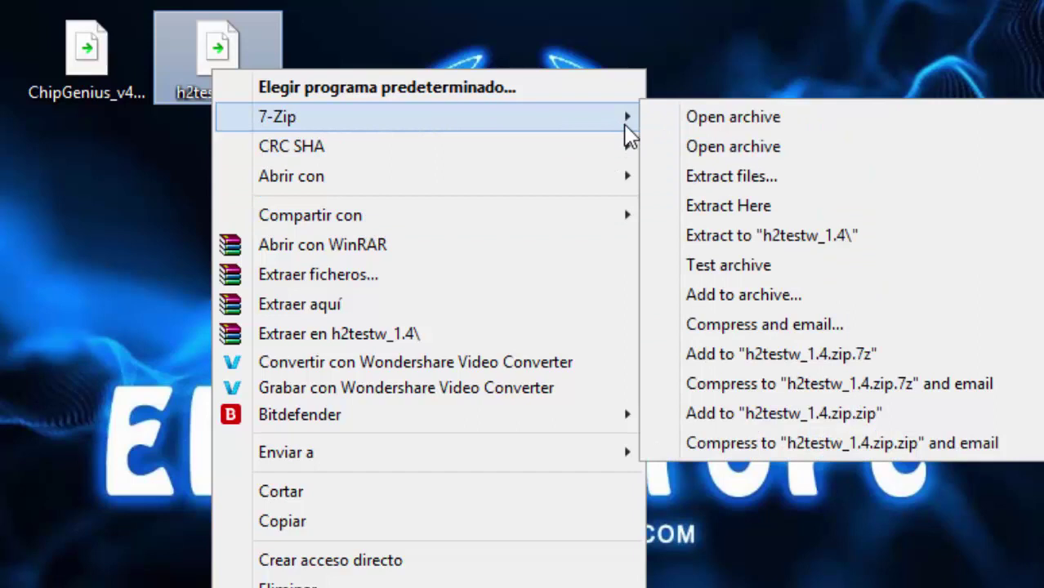
{"action": "left_click", "coordinate": [690, 176]}
{"action": "left_click", "coordinate": [539, 503]}
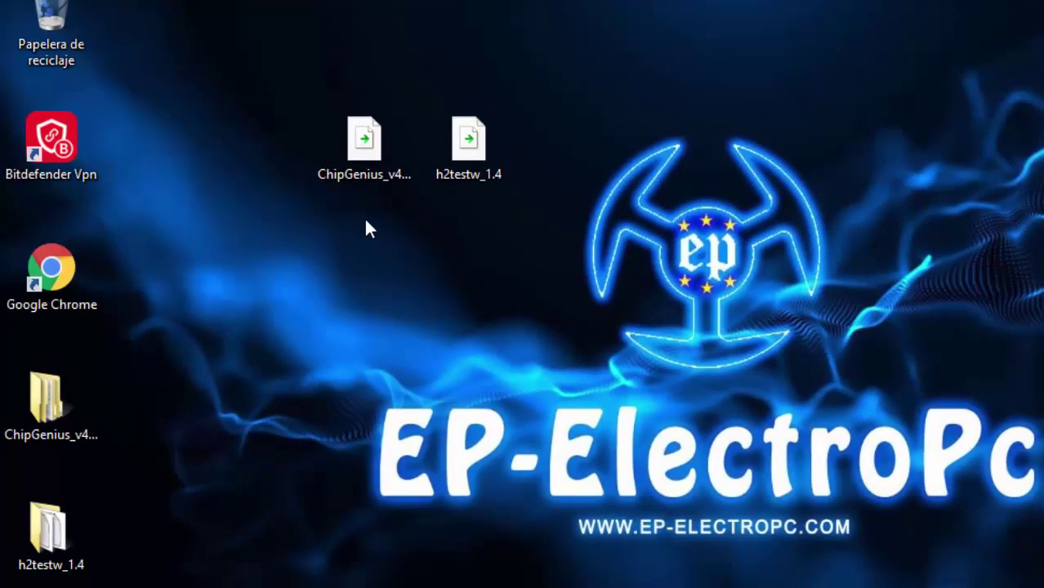
Step: Send both compressed archives to the recycle bin and move the two extracted folders into their place on the desktop
{"action": "left_click_drag", "start_coordinate": [364, 197], "coordinate": [466, 147]}
{"action": "left_click_drag", "start_coordinate": [468, 143], "coordinate": [51, 26]}
{"action": "left_click_drag", "start_coordinate": [51, 404], "coordinate": [415, 163]}
{"action": "left_click_drag", "start_coordinate": [87, 568], "coordinate": [504, 175]}
Step: Open the nested ChipGenius_v4_18_0203 folder and snap its window to the right half of the desktop
{"action": "double_click", "coordinate": [358, 173]}
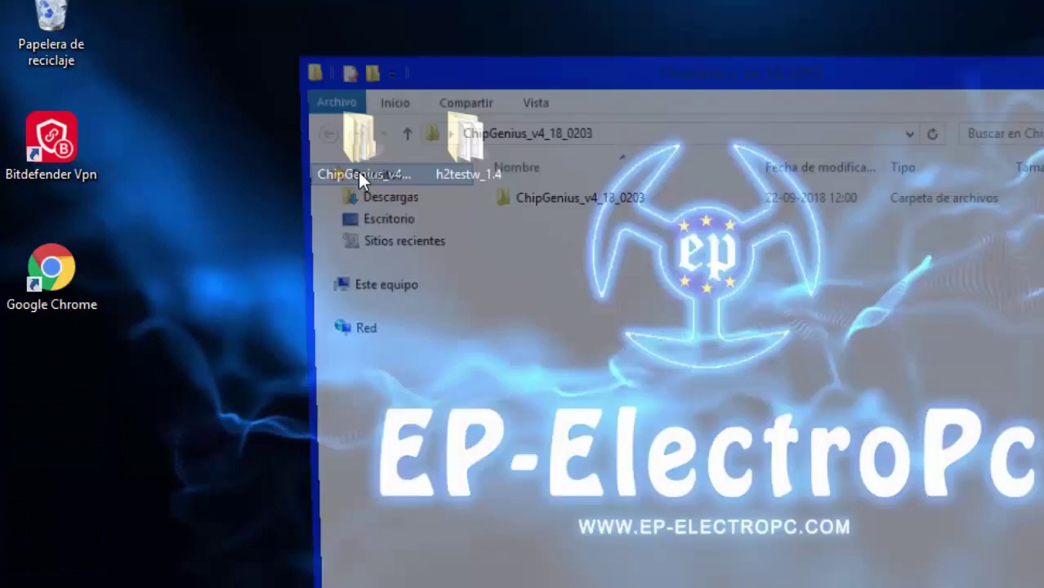
{"action": "double_click", "coordinate": [564, 204]}
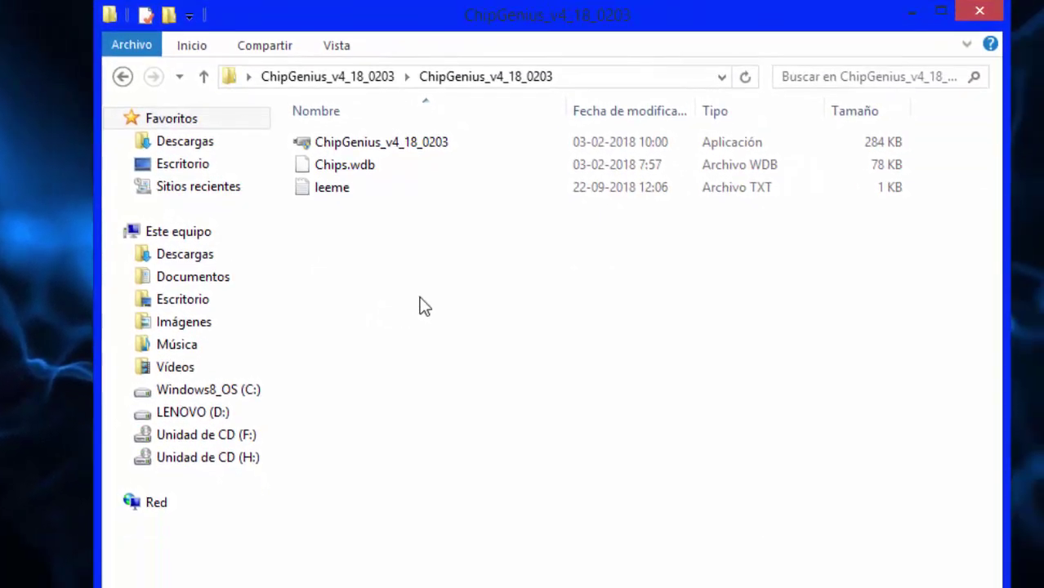
{"action": "left_click_drag", "start_coordinate": [492, 15], "coordinate": [1043, 23]}
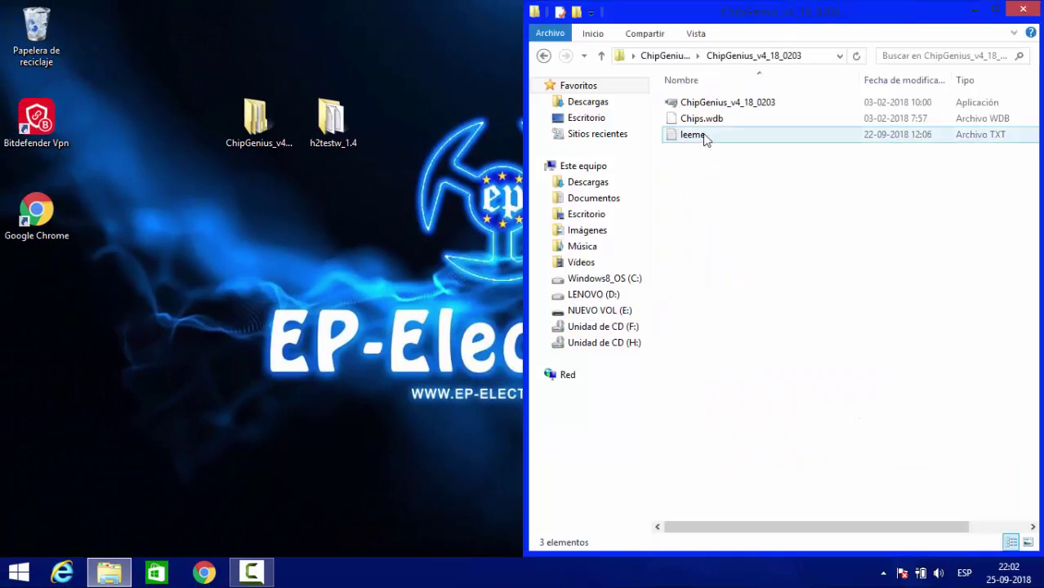
Step: Open a second file explorer window on Este equipo, snap it to the left half, and show the drives
{"action": "right_click", "coordinate": [115, 576]}
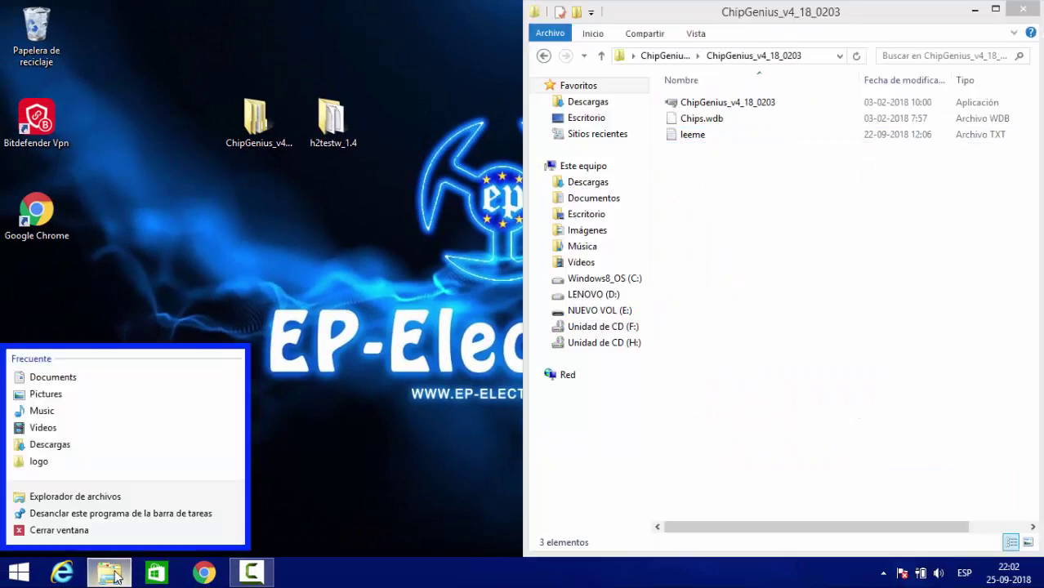
{"action": "left_click", "coordinate": [123, 498]}
{"action": "left_click_drag", "start_coordinate": [432, 91], "coordinate": [2, 106]}
{"action": "scroll", "coordinate": [499, 392], "scroll_direction": "down", "scroll_amount": 3}
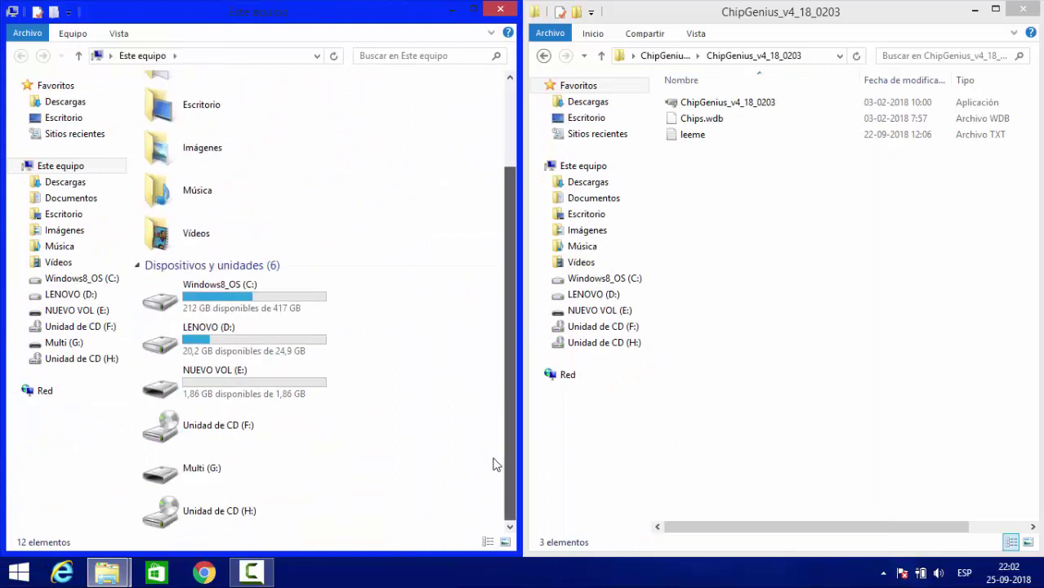
Step: Check the contents of the NUEVO VOL (E:) drive, and view its capacity in the drive properties
{"action": "left_click", "coordinate": [199, 378]}
{"action": "double_click", "coordinate": [235, 369]}
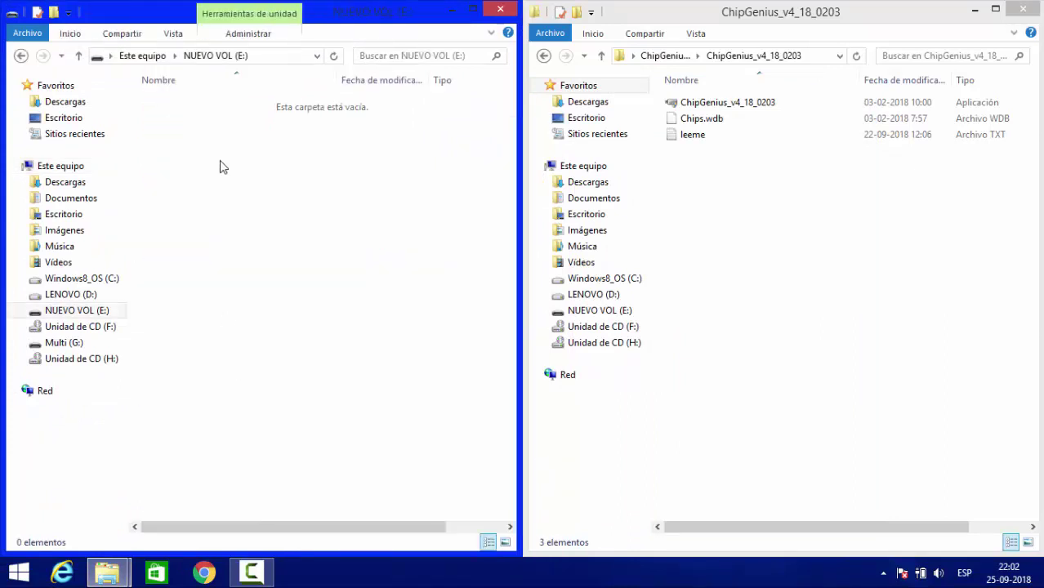
{"action": "left_click", "coordinate": [79, 55]}
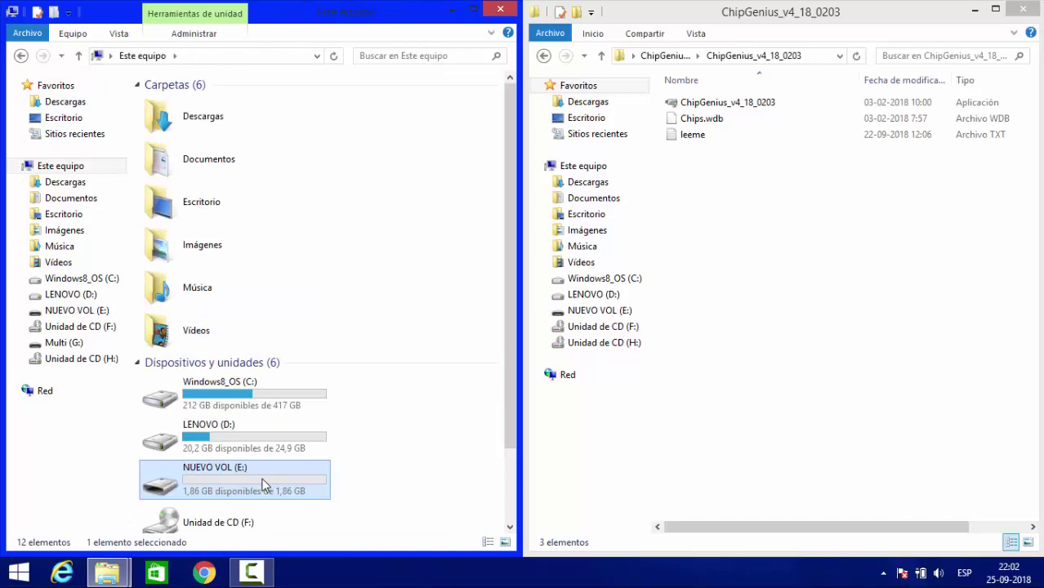
{"action": "right_click", "coordinate": [301, 486]}
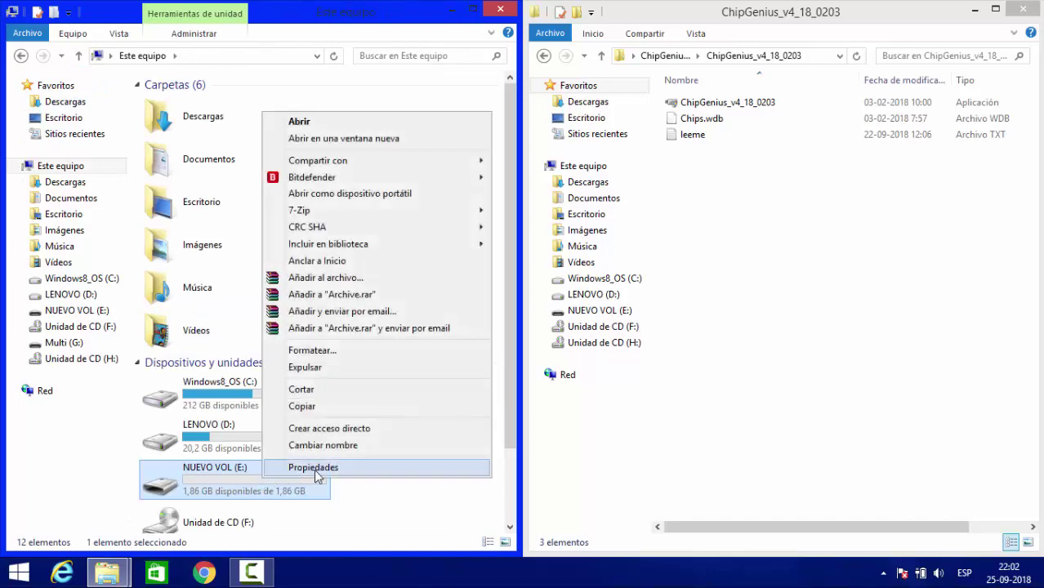
{"action": "left_click", "coordinate": [445, 474]}
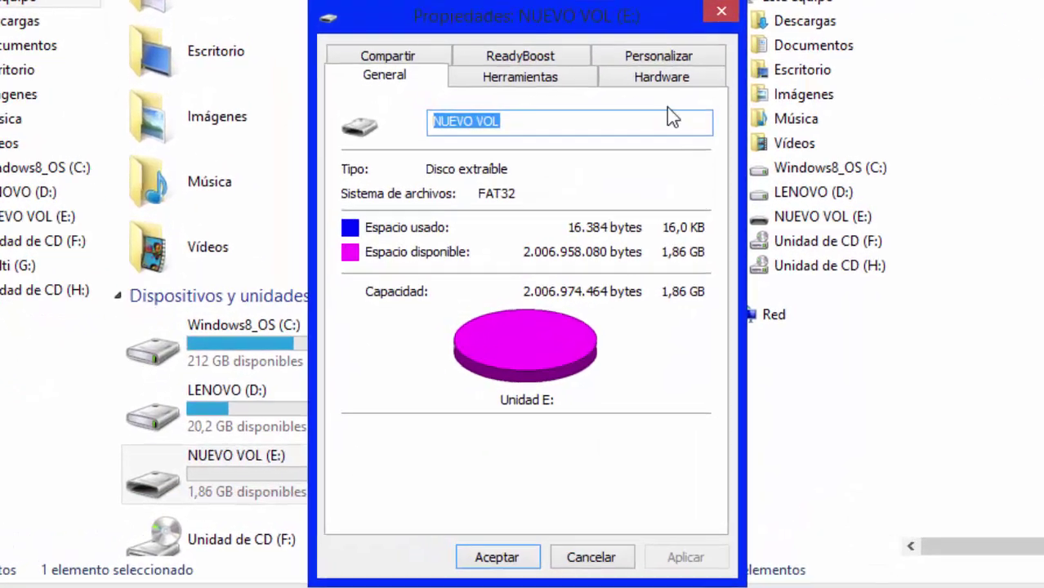
{"action": "left_click", "coordinate": [739, 19]}
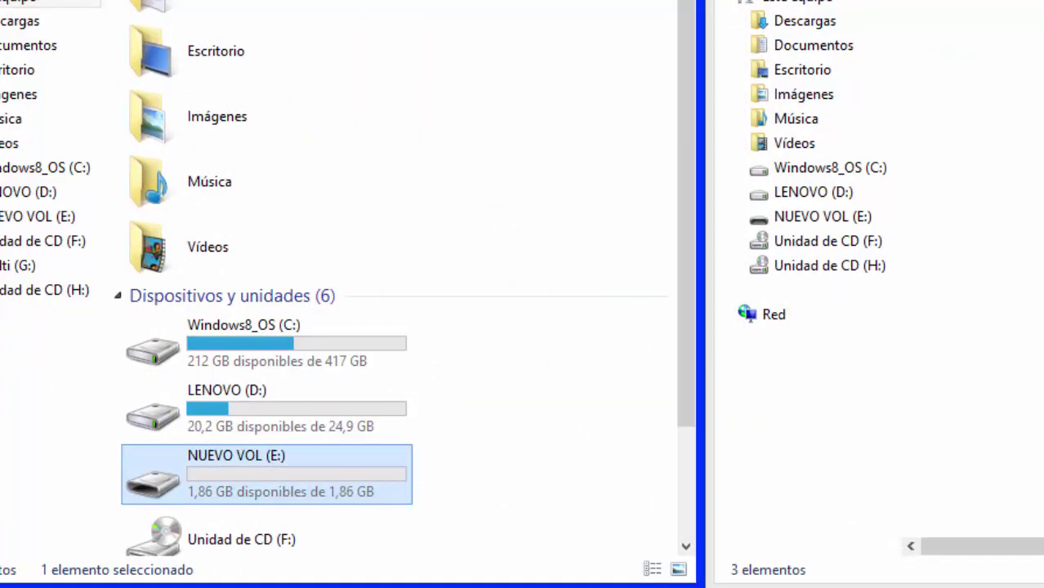
Step: Run ChipGenius, examine the JetFlash drive's memory chip, total capacity, maximum current and product model, and close the program
{"action": "double_click", "coordinate": [990, 0]}
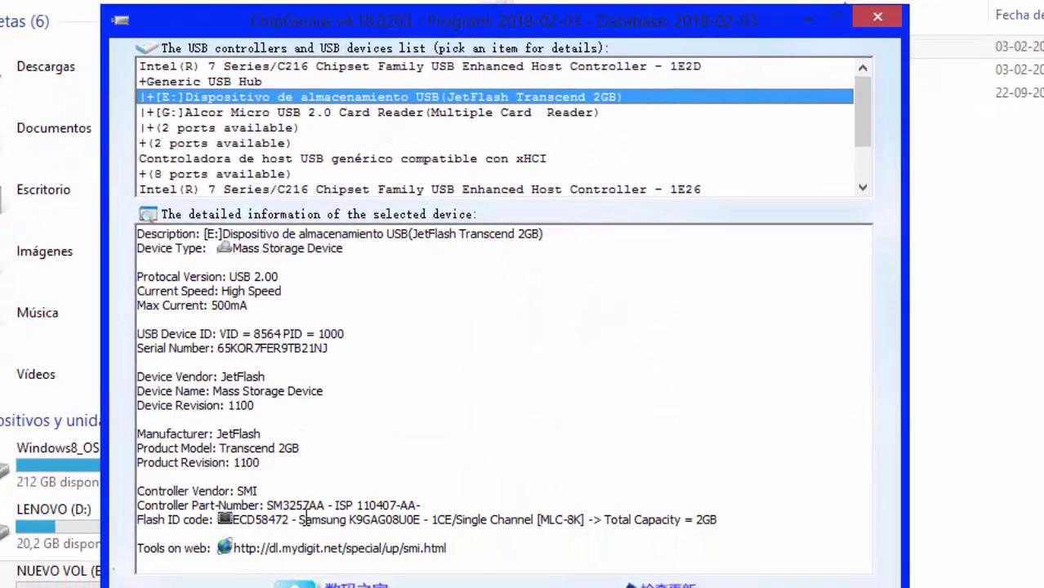
{"action": "left_click_drag", "start_coordinate": [304, 520], "coordinate": [375, 523]}
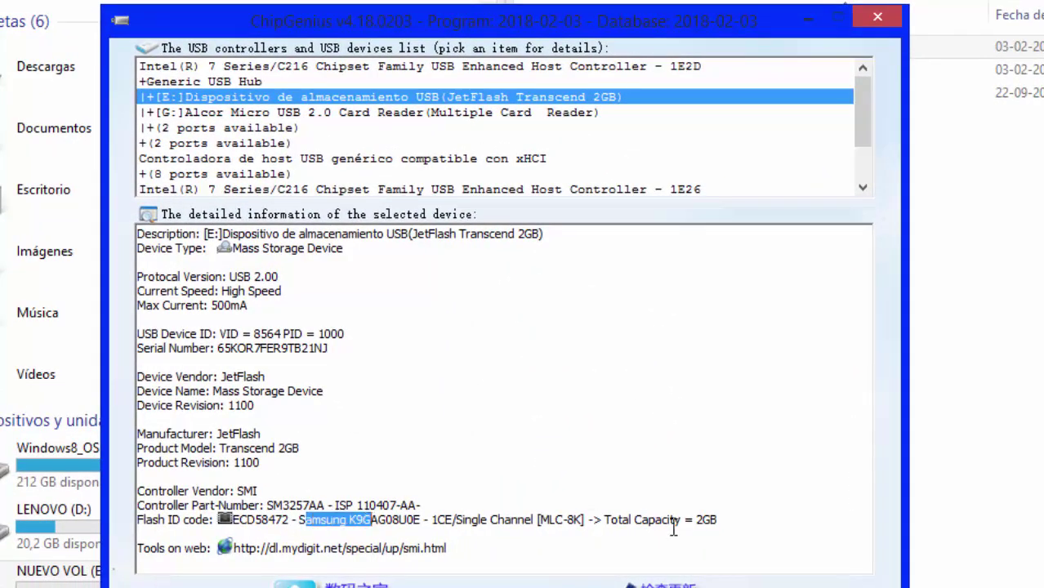
{"action": "left_click_drag", "start_coordinate": [618, 521], "coordinate": [719, 520]}
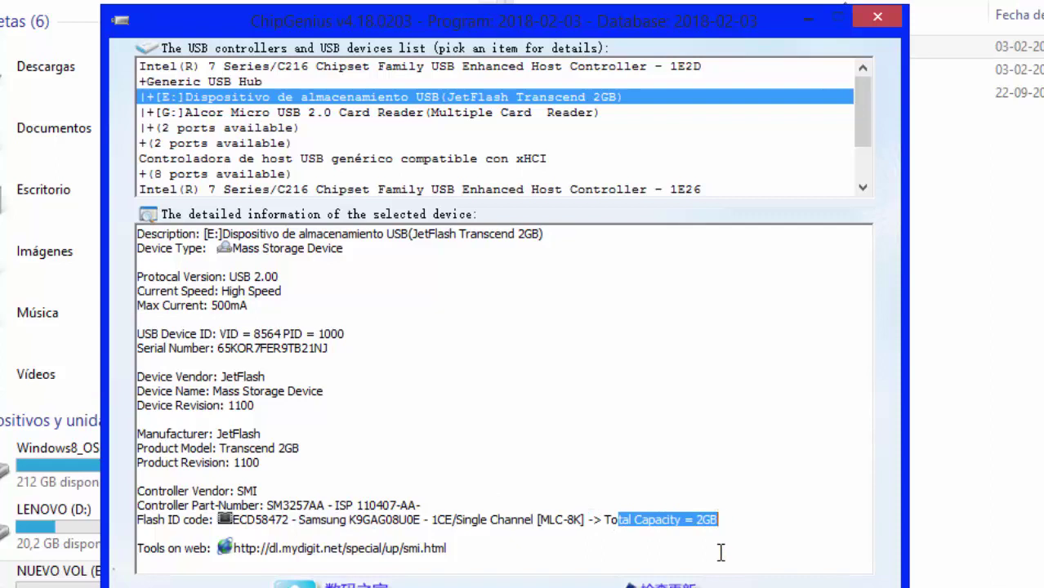
{"action": "left_click_drag", "start_coordinate": [211, 307], "coordinate": [256, 305]}
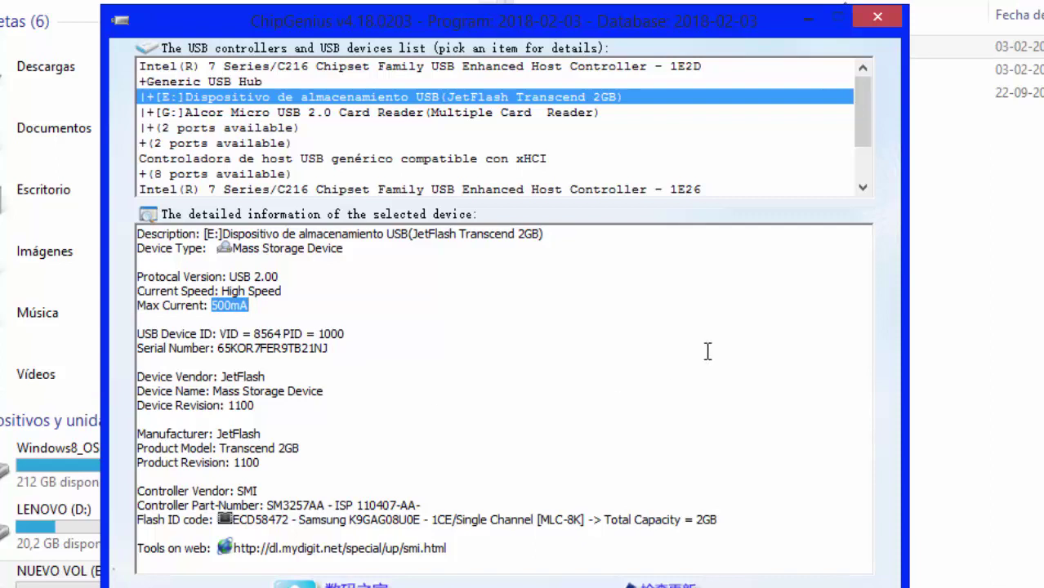
{"action": "left_click_drag", "start_coordinate": [228, 447], "coordinate": [299, 448]}
{"action": "left_click", "coordinate": [418, 455]}
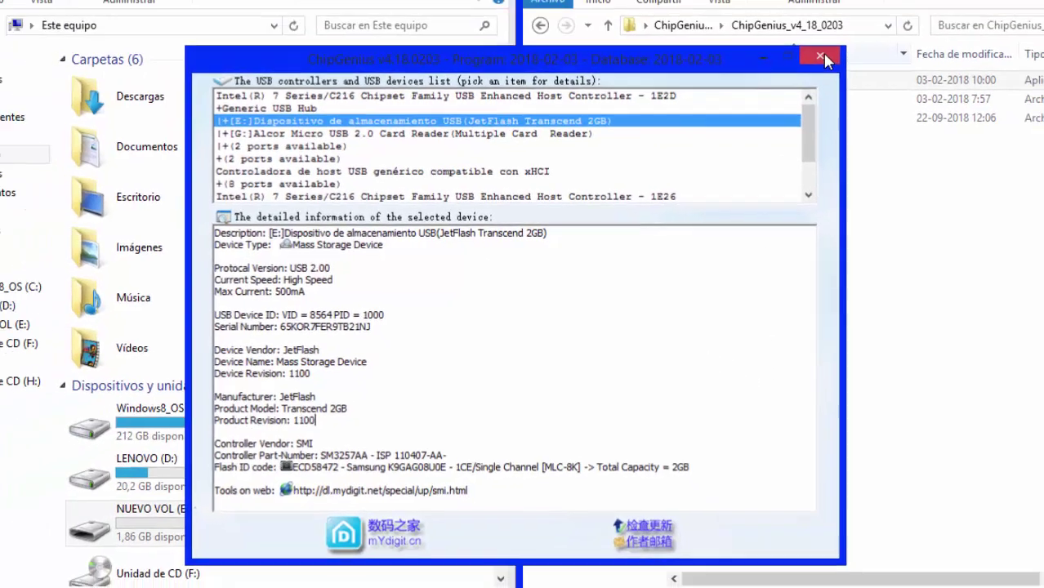
{"action": "left_click", "coordinate": [878, 16]}
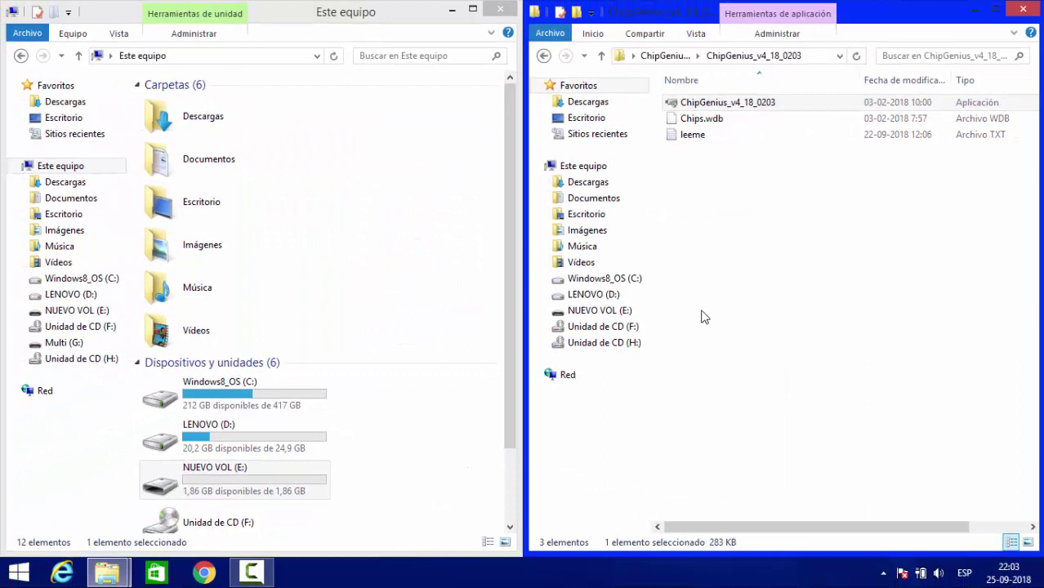
Step: Check the installation progress of the newly connected USB drive and select drive I: in Este equipo
{"action": "left_click_drag", "start_coordinate": [509, 245], "coordinate": [512, 296]}
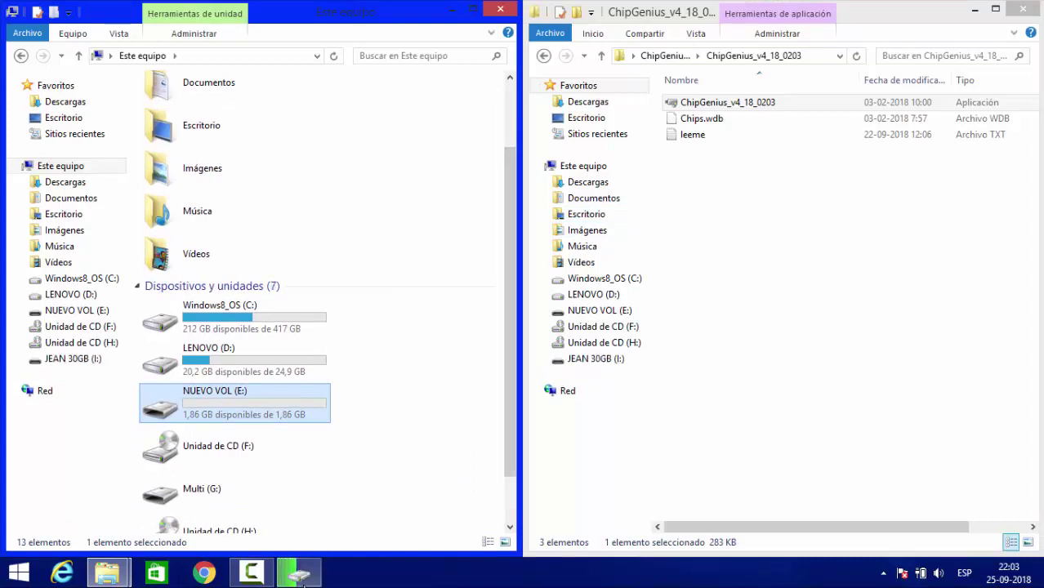
{"action": "left_click", "coordinate": [299, 574]}
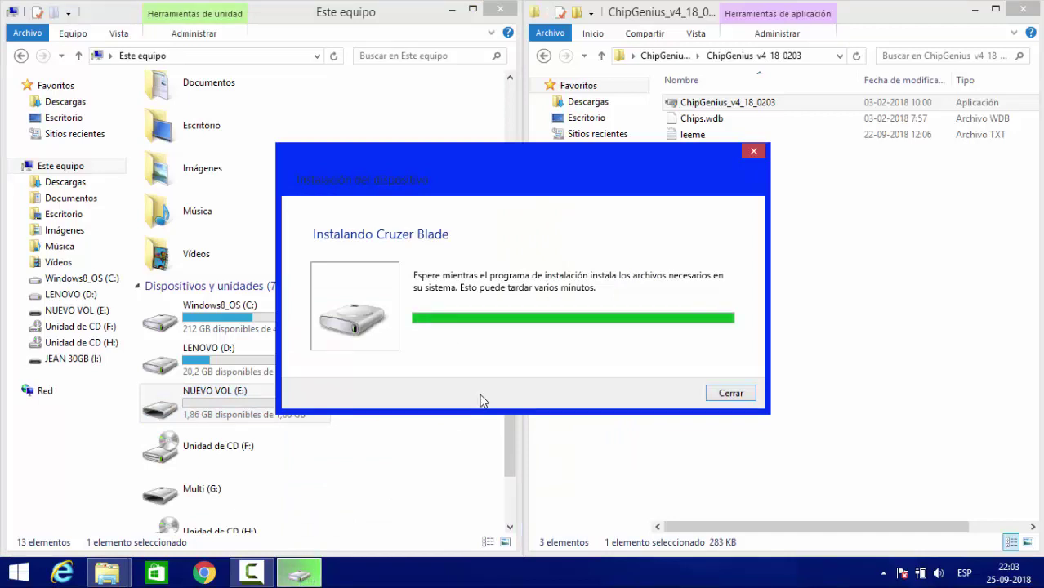
{"action": "left_click_drag", "start_coordinate": [508, 428], "coordinate": [506, 484]}
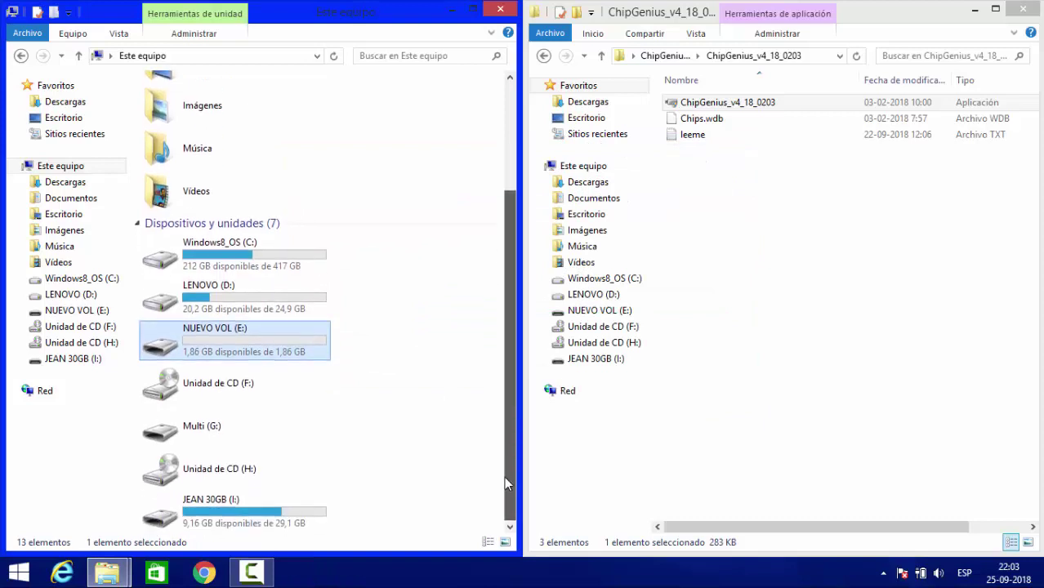
{"action": "left_click", "coordinate": [294, 499]}
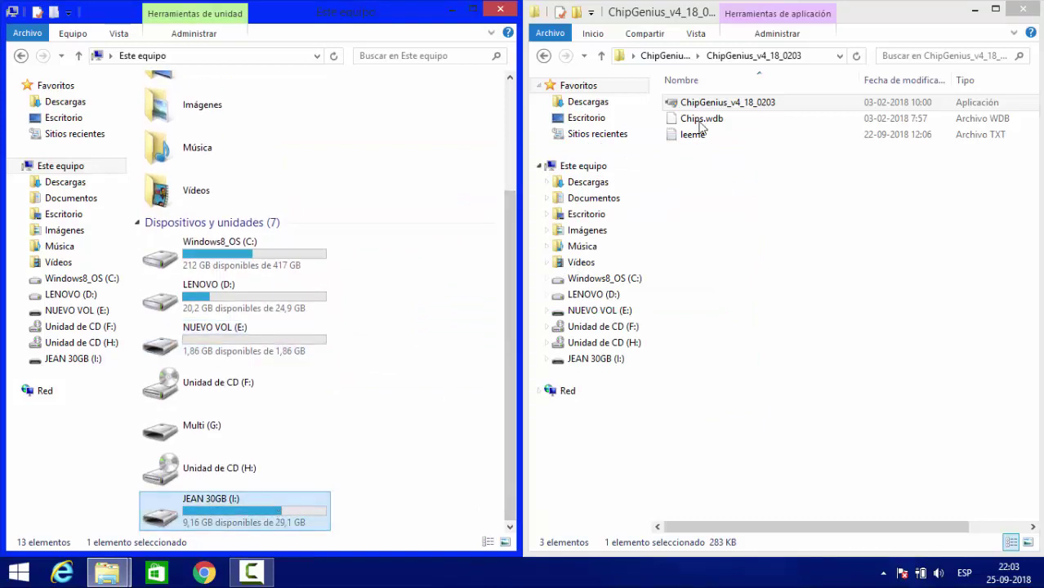
Step: Run ChipGenius again and show the details of the SanDisk Cruzer Blade device on drive I:
{"action": "double_click", "coordinate": [702, 103]}
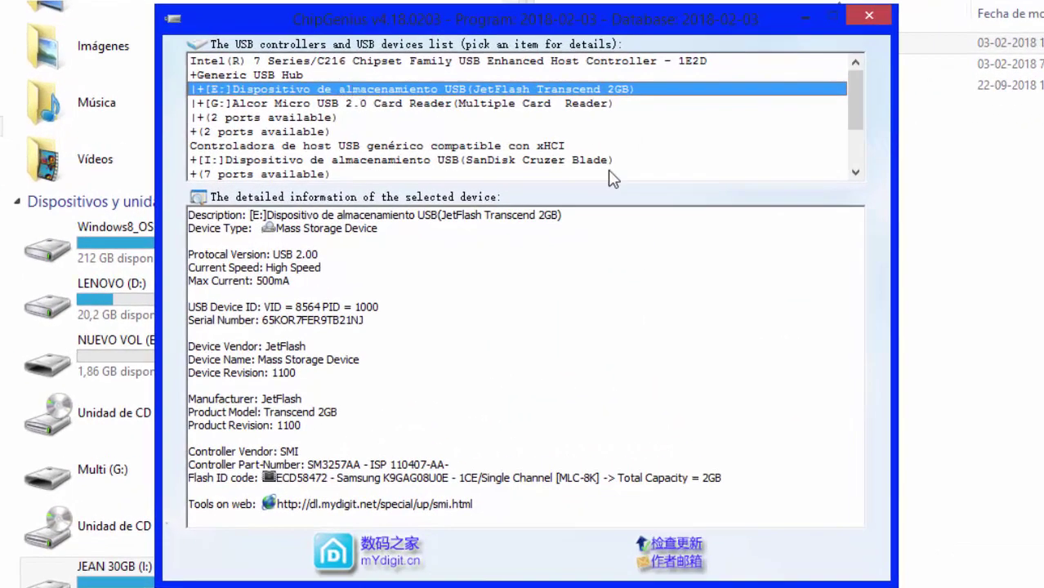
{"action": "left_click_drag", "start_coordinate": [859, 109], "coordinate": [858, 121]}
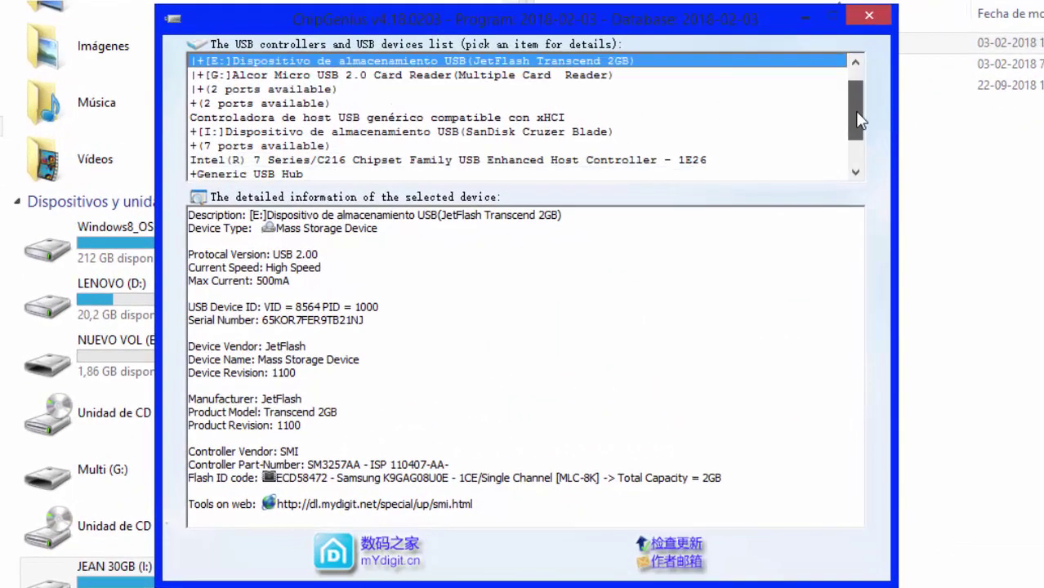
{"action": "left_click", "coordinate": [482, 133]}
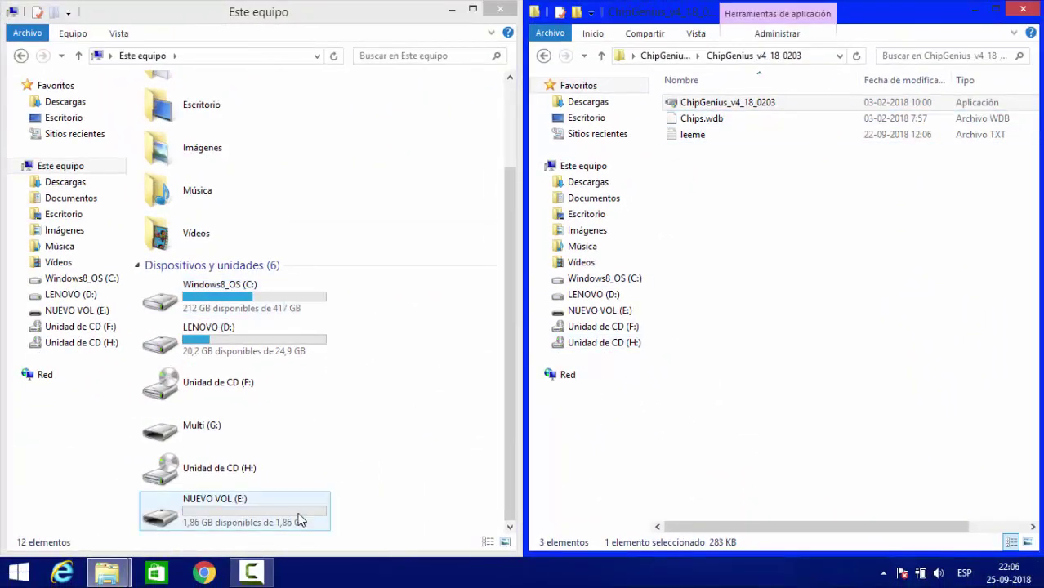
Step: Return to the Escritorio folder, open the h2testw_1.4 folder and launch the h2testw application
{"action": "left_click", "coordinate": [601, 57]}
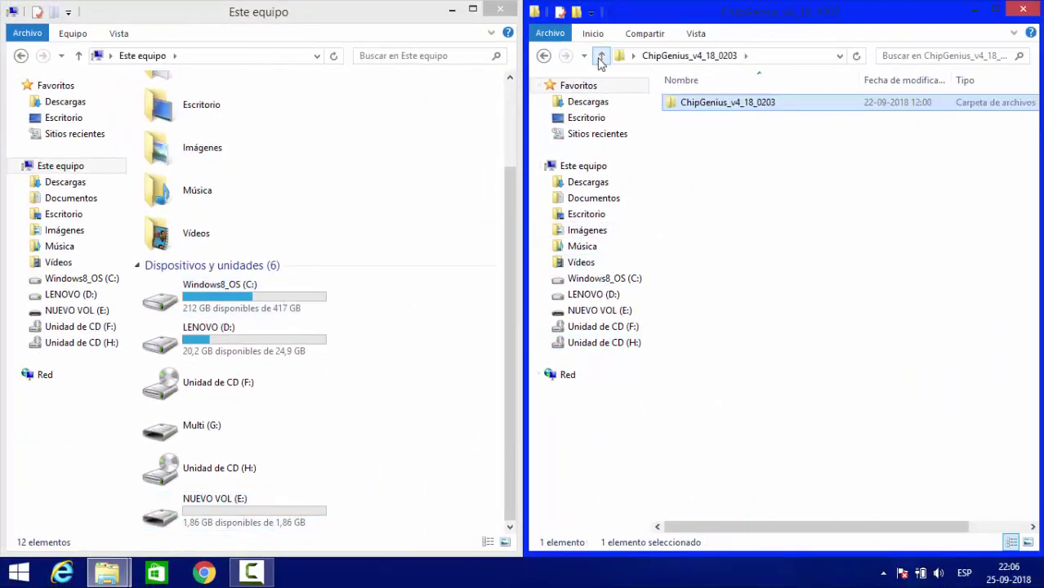
{"action": "left_click", "coordinate": [602, 57]}
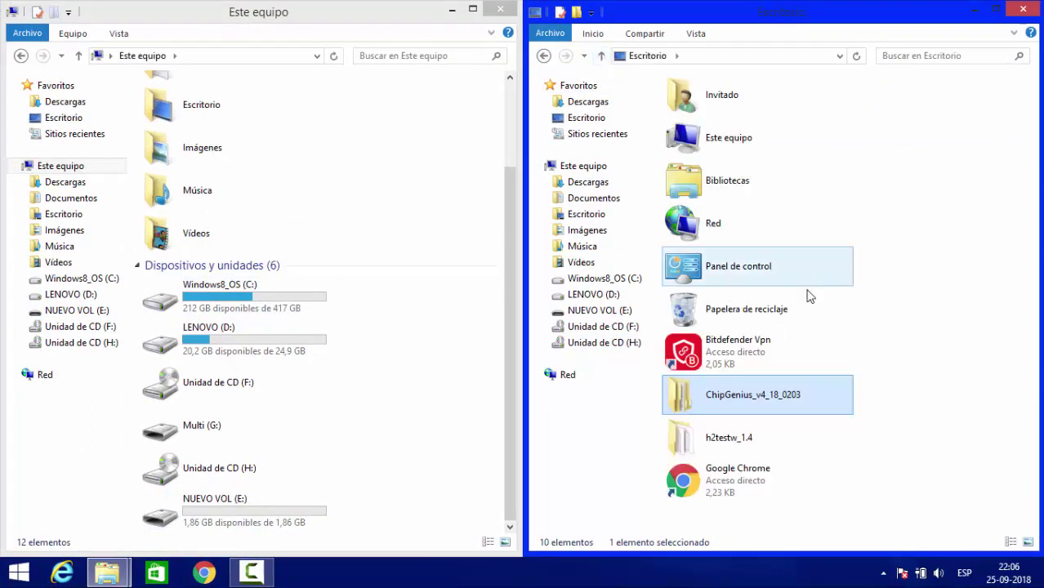
{"action": "double_click", "coordinate": [750, 430]}
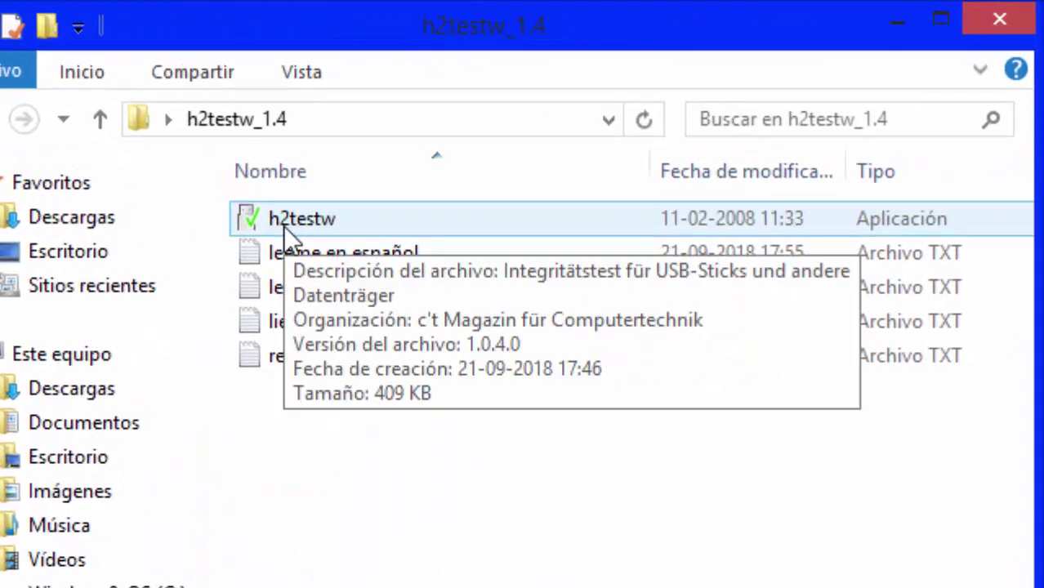
{"action": "double_click", "coordinate": [283, 219]}
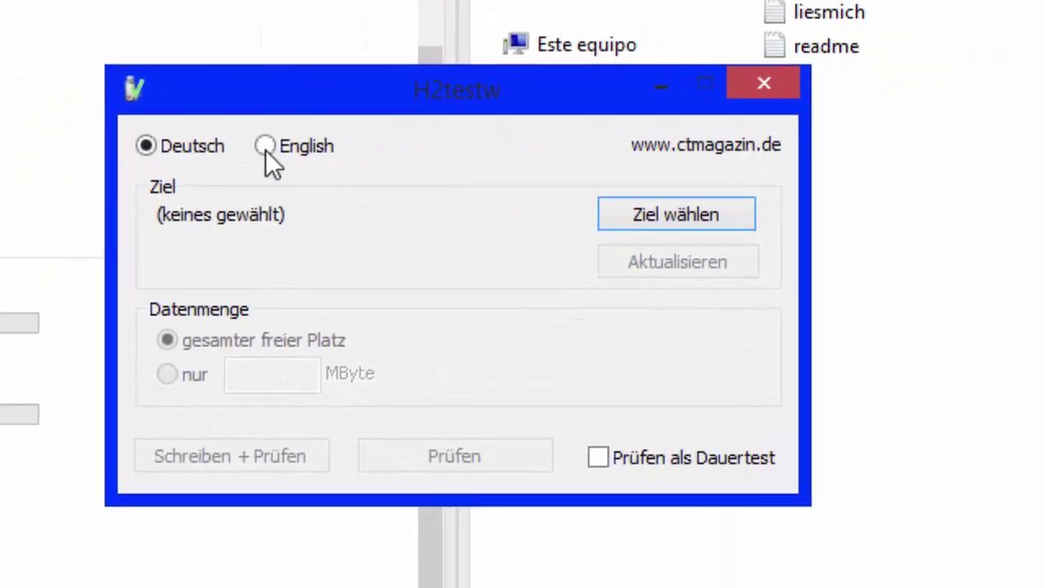
Step: Switch H2testw to English and run a Write + Verify test on all available space of drive NUEVO VOL (E:)
{"action": "left_click", "coordinate": [144, 219]}
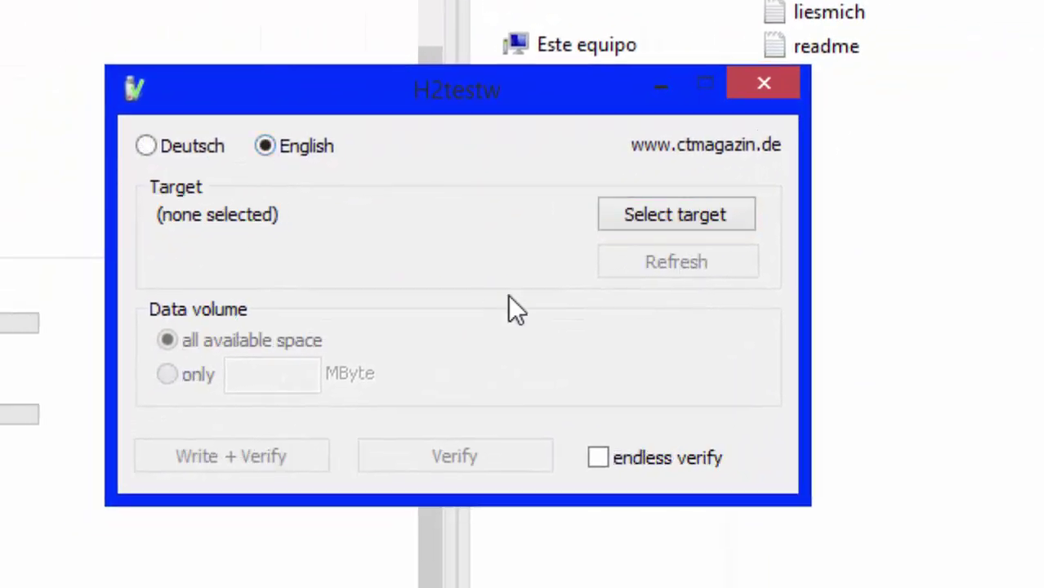
{"action": "left_click", "coordinate": [643, 218]}
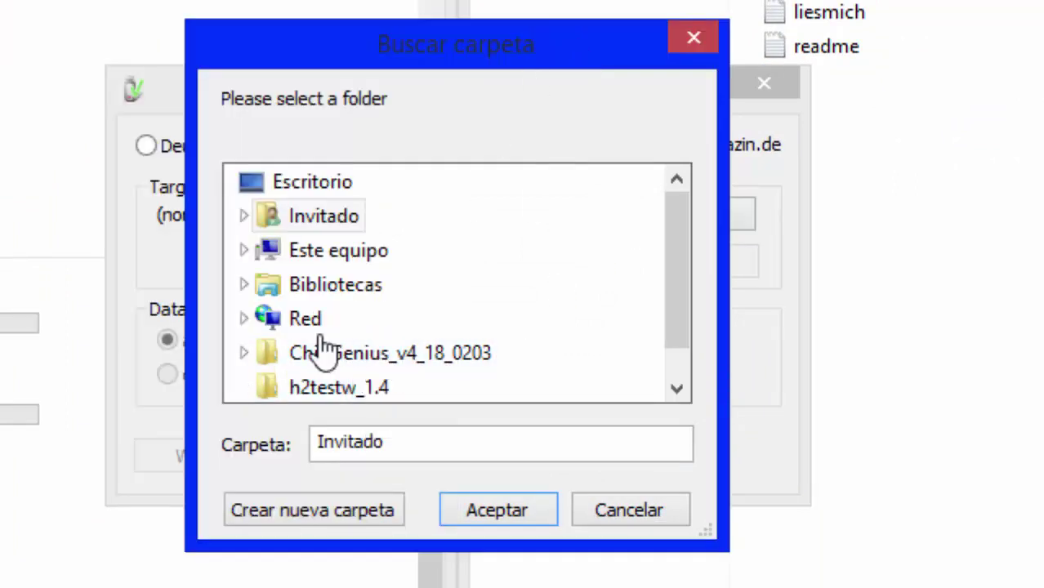
{"action": "left_click", "coordinate": [243, 250]}
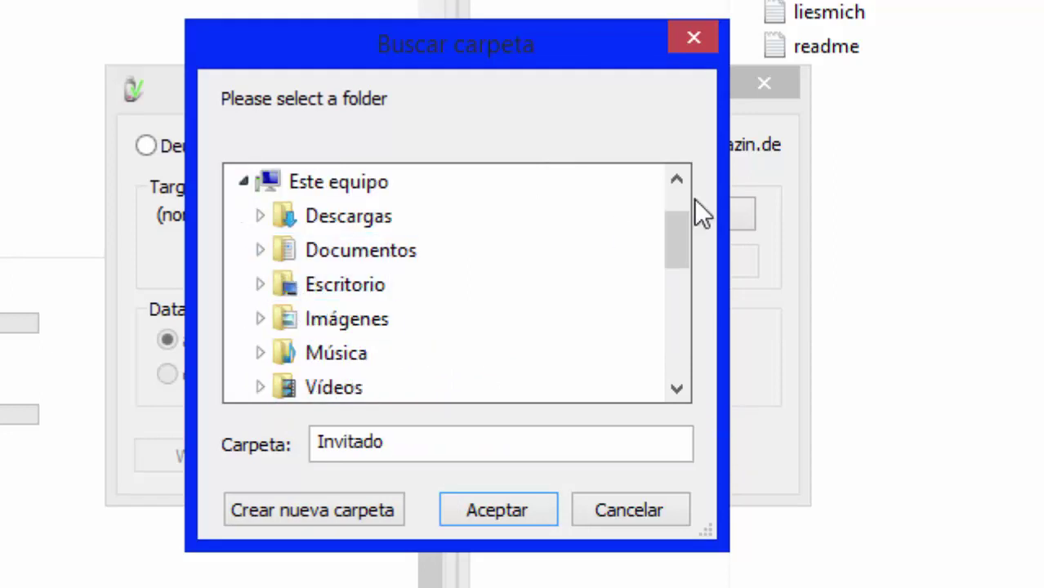
{"action": "left_click_drag", "start_coordinate": [667, 258], "coordinate": [672, 322]}
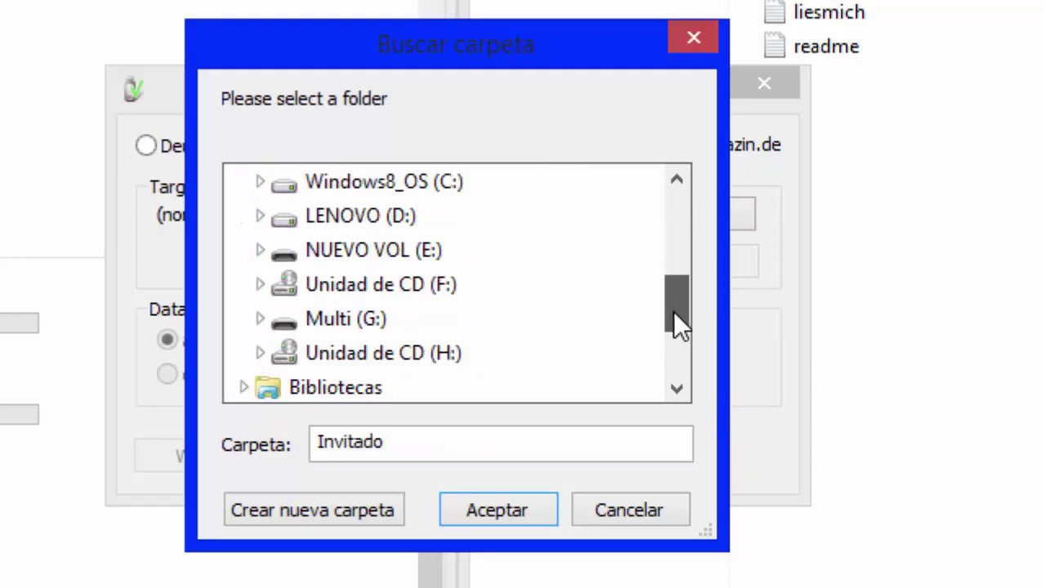
{"action": "left_click", "coordinate": [380, 252]}
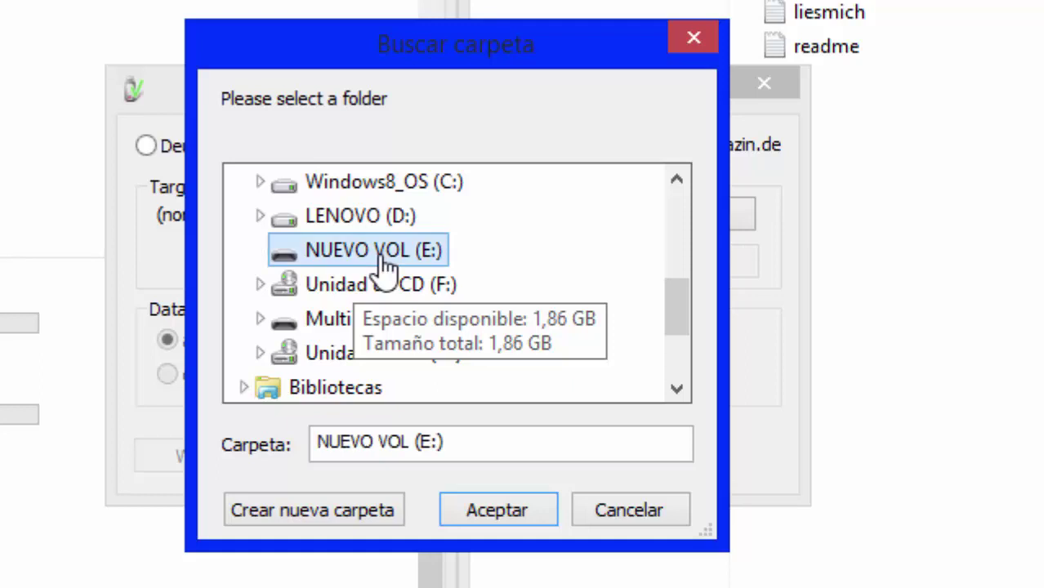
{"action": "left_click", "coordinate": [517, 516]}
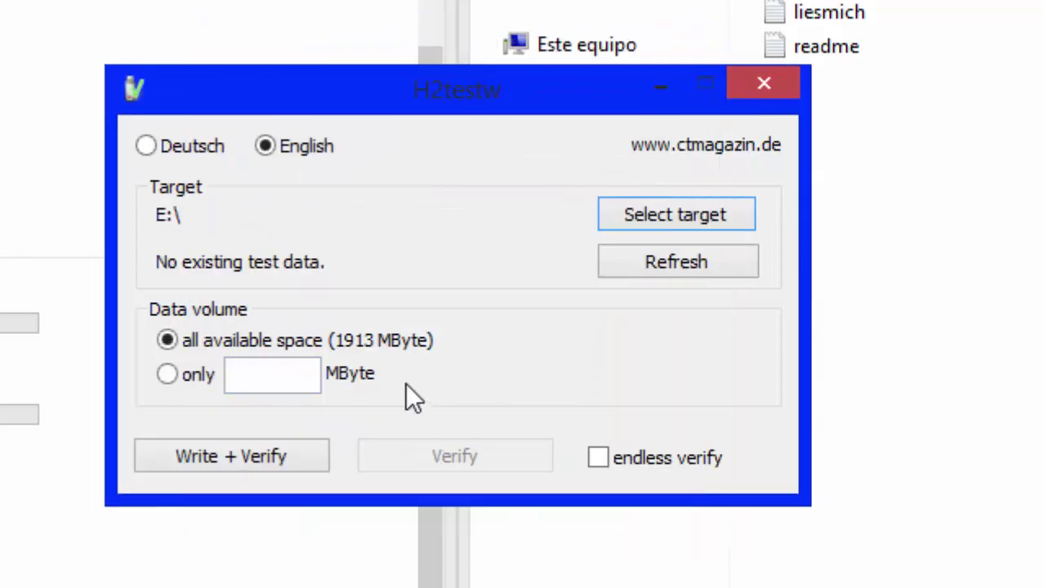
{"action": "left_click", "coordinate": [246, 440]}
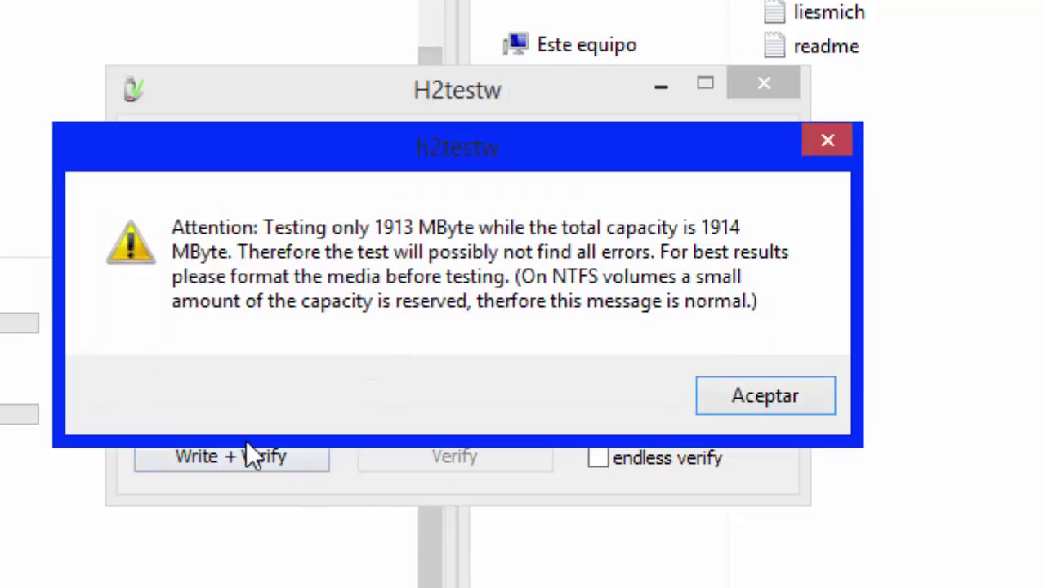
{"action": "left_click", "coordinate": [729, 385]}
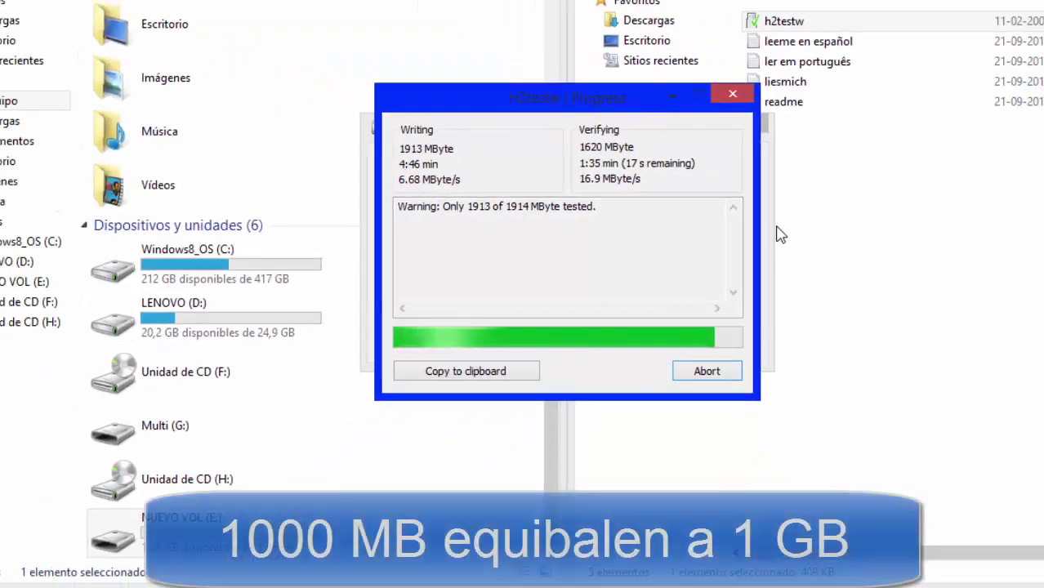
Step: Open drive NUEVO VOL (E:), check the size of test file 1.h2w in its properties, and return to Este equipo
{"action": "double_click", "coordinate": [115, 532]}
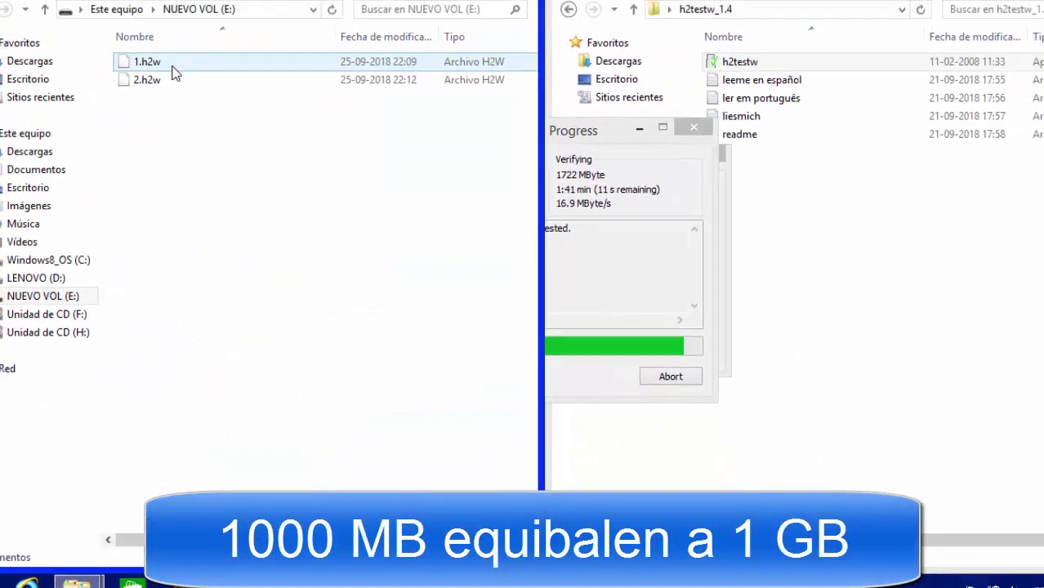
{"action": "right_click", "coordinate": [187, 62]}
{"action": "left_click", "coordinate": [155, 68]}
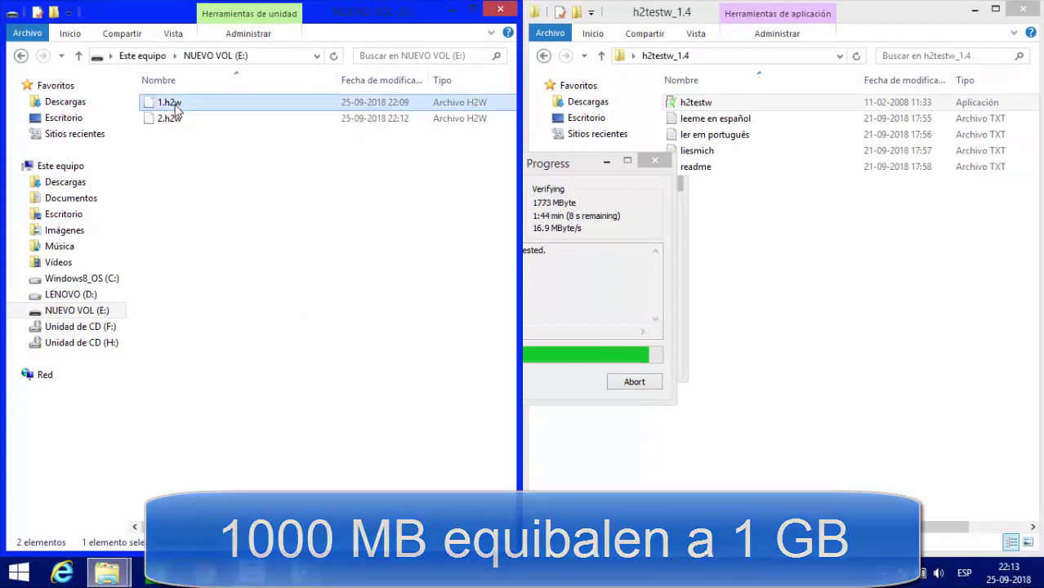
{"action": "right_click", "coordinate": [176, 107]}
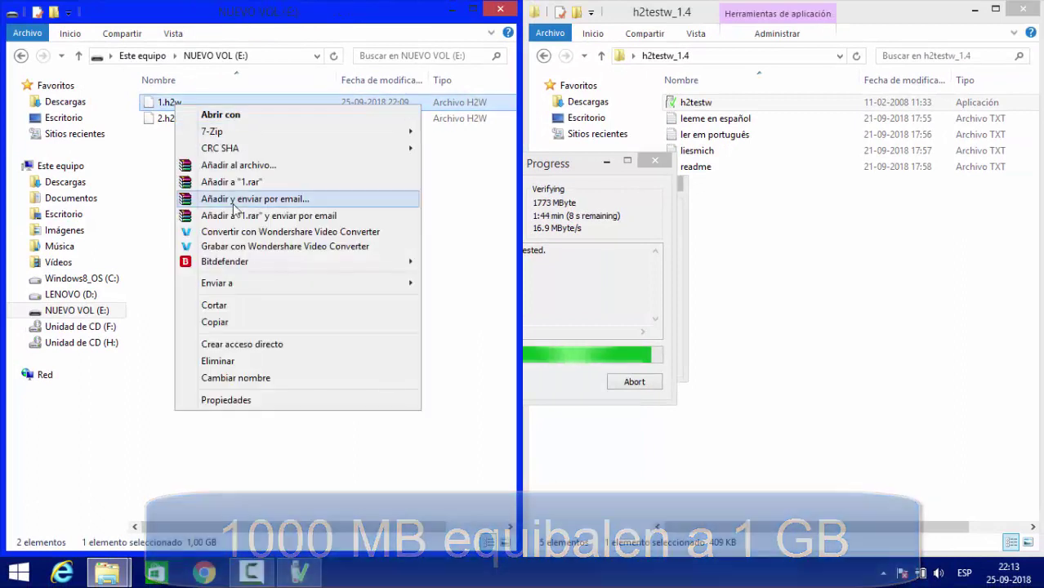
{"action": "left_click", "coordinate": [256, 401]}
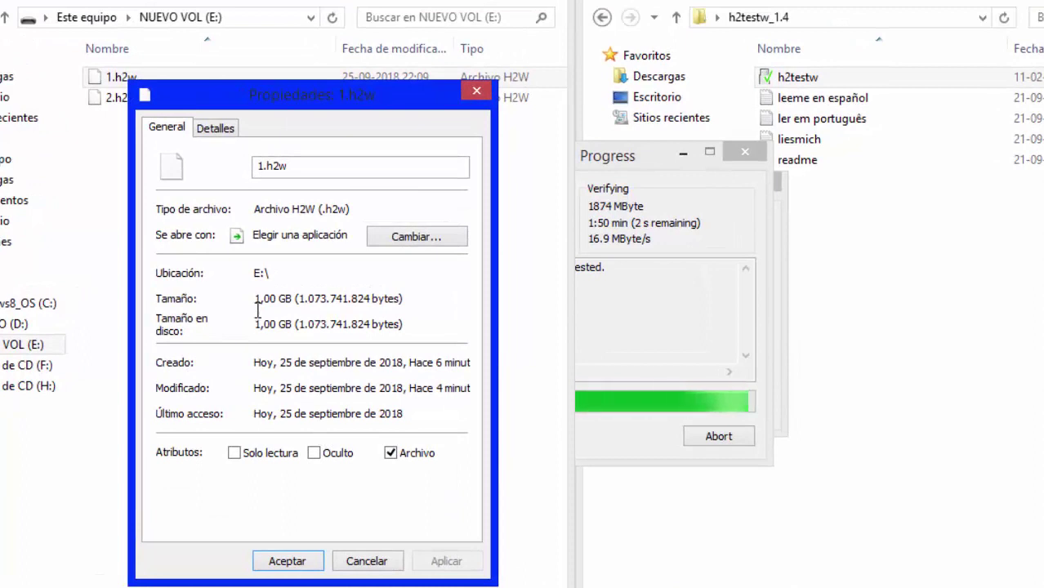
{"action": "left_click", "coordinate": [477, 90]}
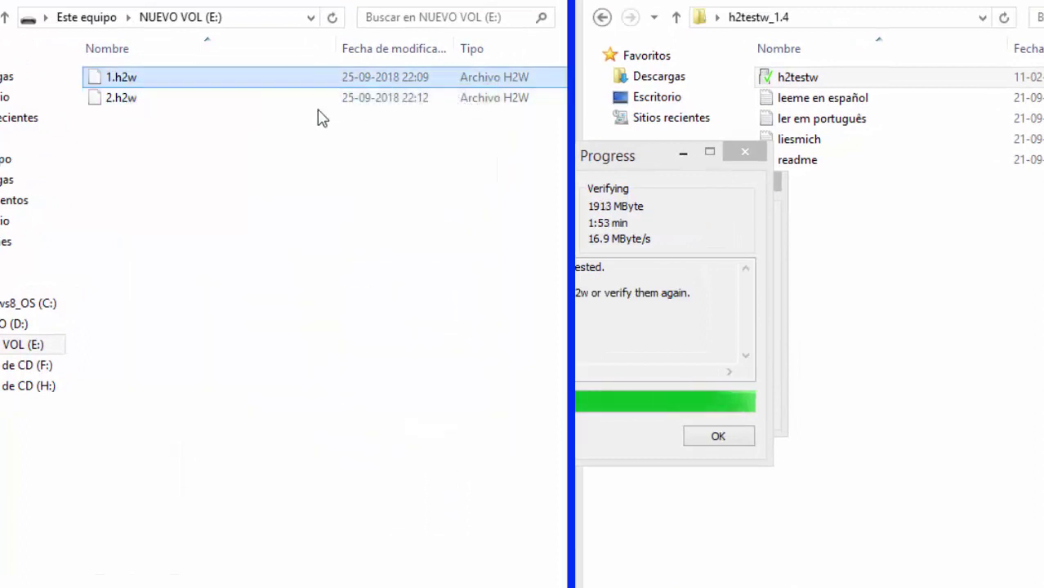
{"action": "left_click", "coordinate": [283, 106]}
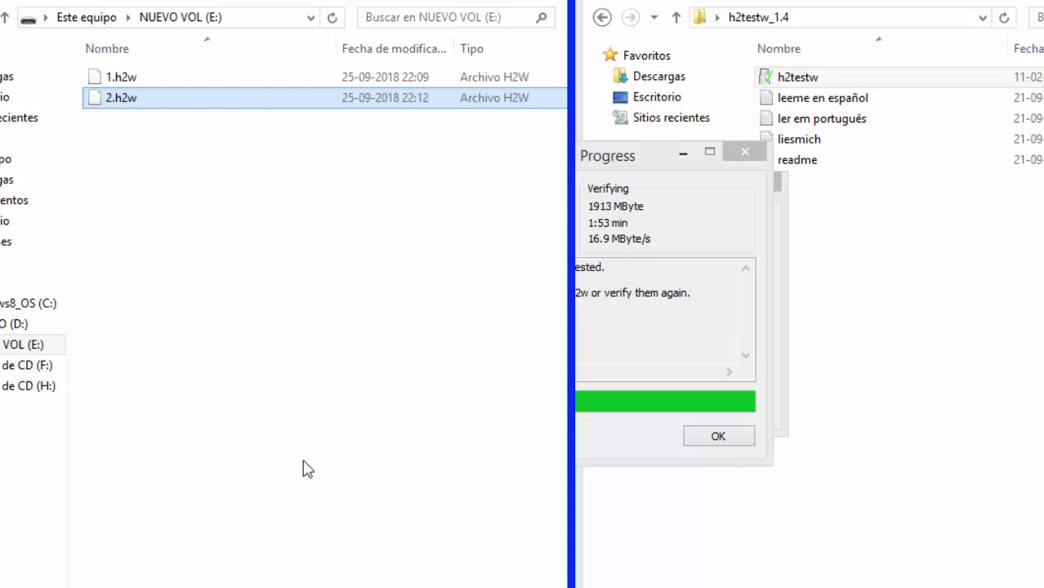
{"action": "left_click", "coordinate": [6, 17]}
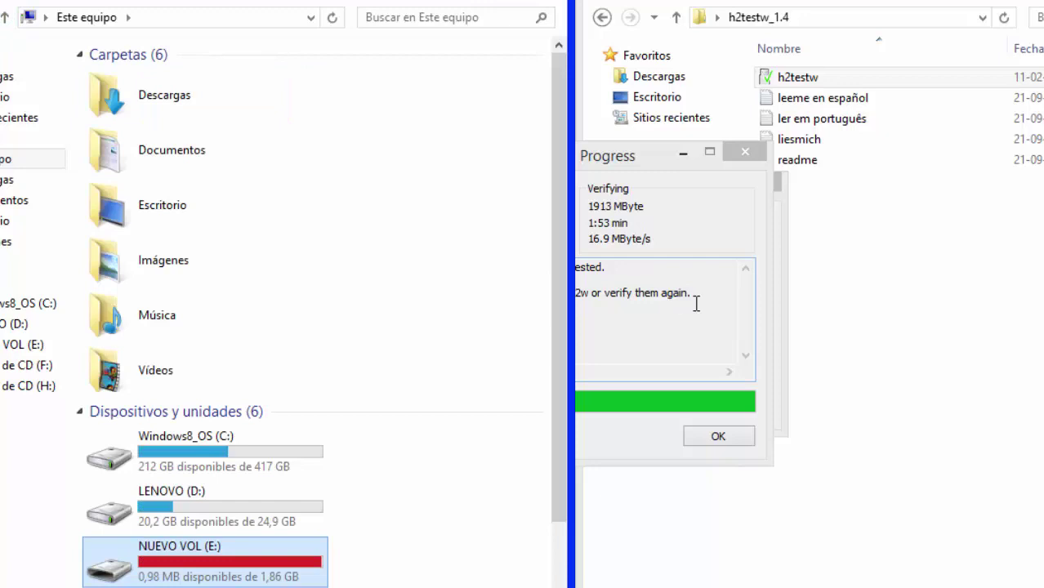
Step: Examine the finished H2testw report, including the writing and reading speeds, and close the report
{"action": "left_click", "coordinate": [729, 169]}
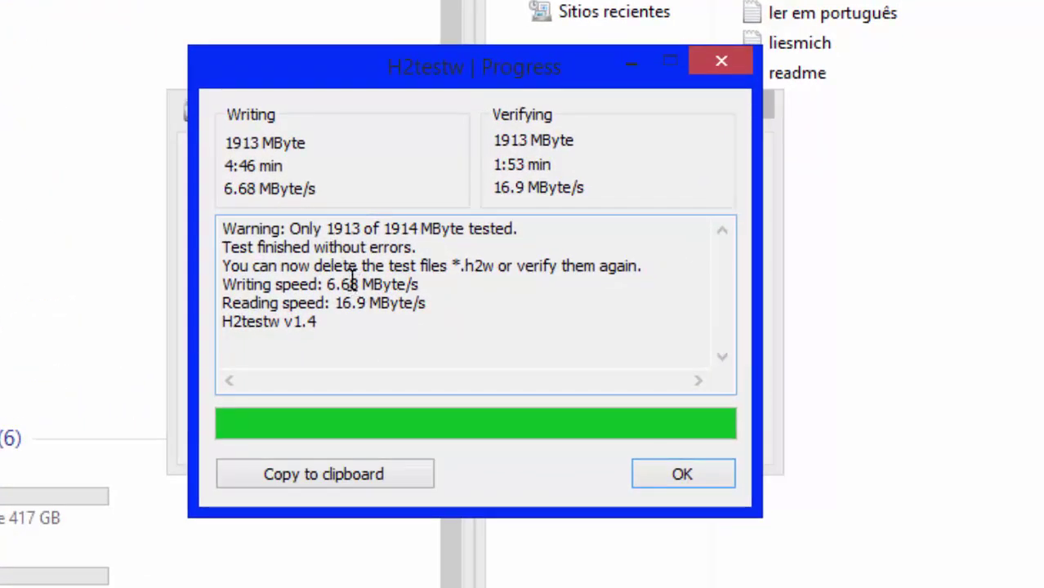
{"action": "left_click_drag", "start_coordinate": [254, 261], "coordinate": [423, 267]}
{"action": "left_click", "coordinate": [462, 309]}
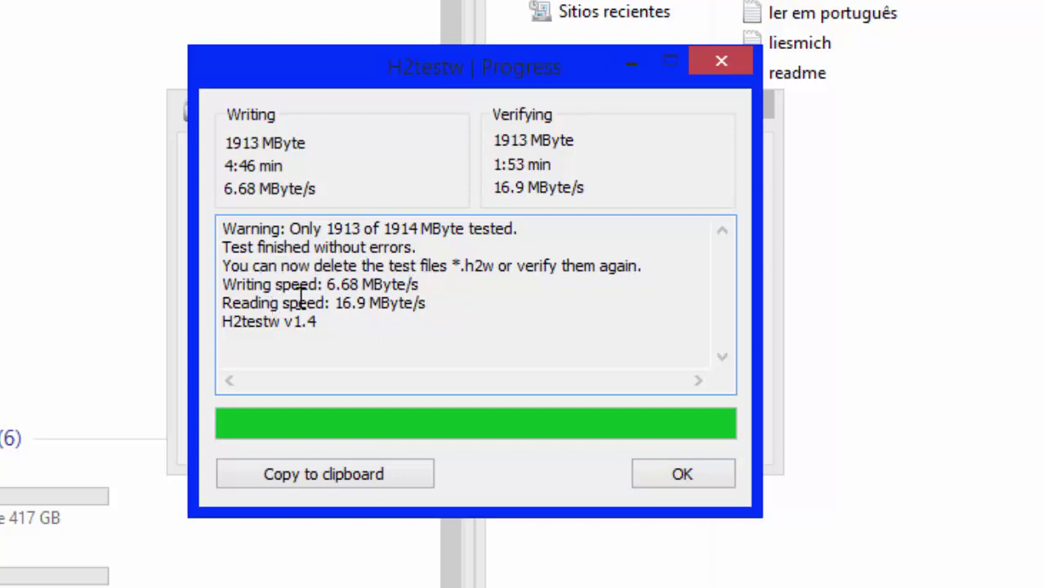
{"action": "left_click_drag", "start_coordinate": [268, 284], "coordinate": [419, 281]}
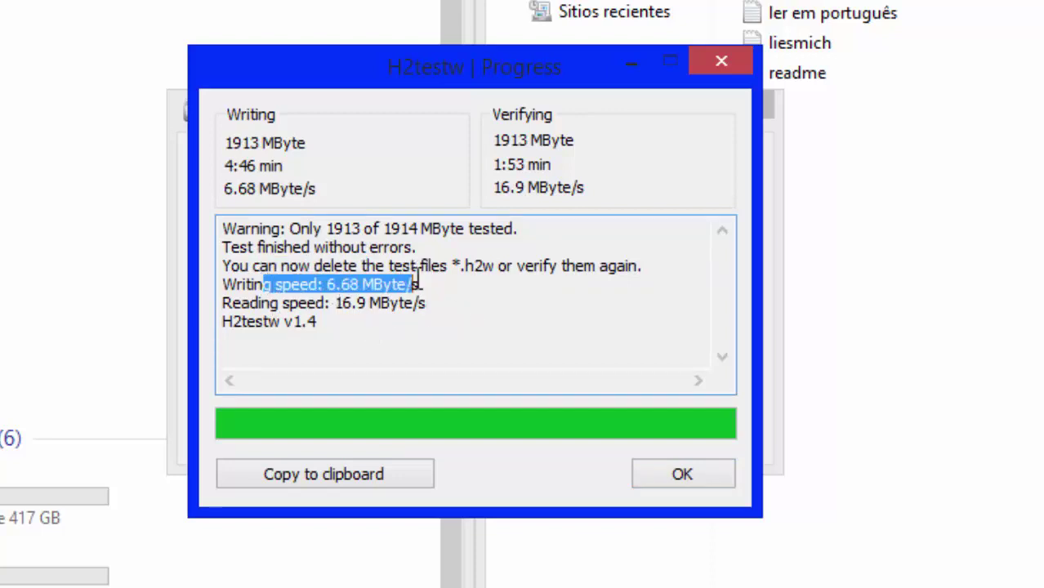
{"action": "left_click_drag", "start_coordinate": [287, 303], "coordinate": [431, 309]}
{"action": "left_click", "coordinate": [368, 362]}
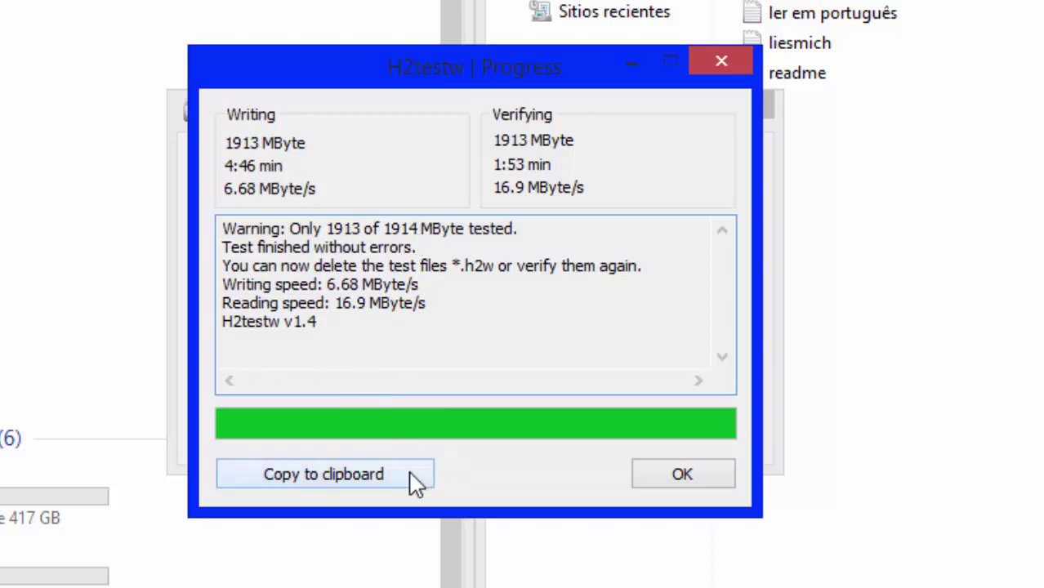
{"action": "left_click", "coordinate": [670, 482]}
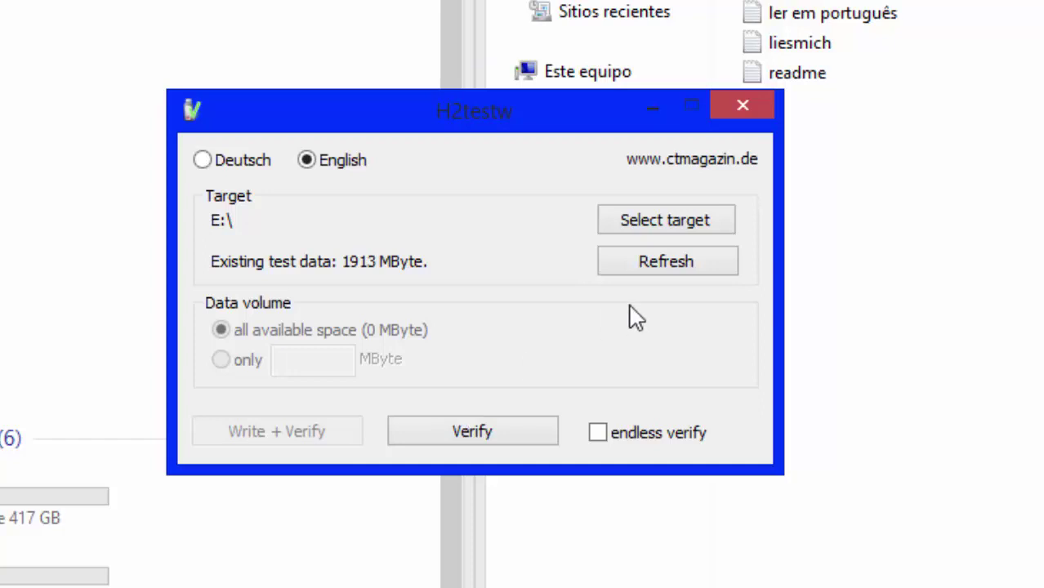
Step: Refresh the test data information for target E:\ and close H2testw
{"action": "left_click", "coordinate": [675, 273]}
{"action": "left_click", "coordinate": [675, 265]}
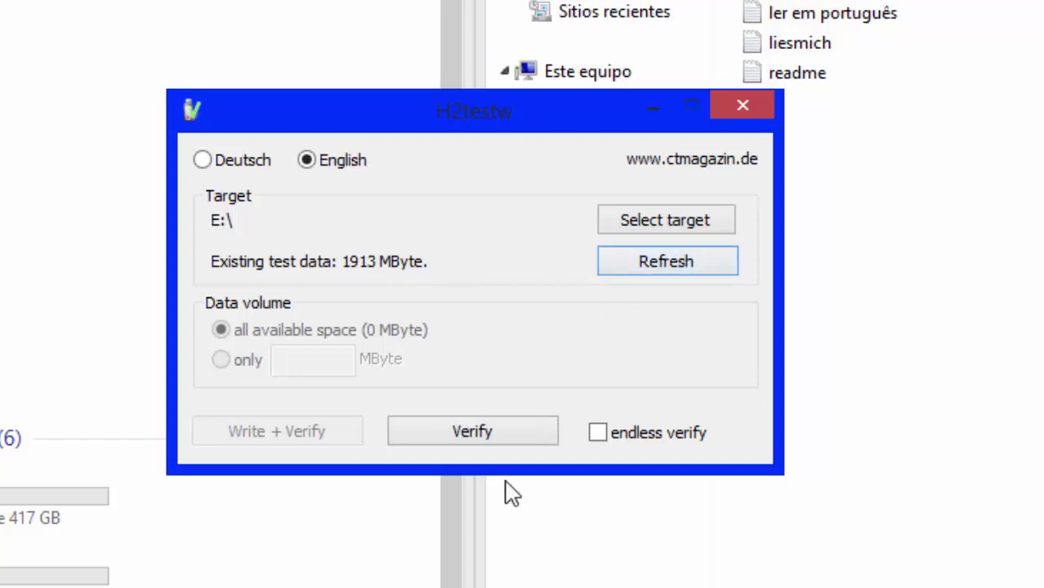
{"action": "left_click", "coordinate": [744, 110]}
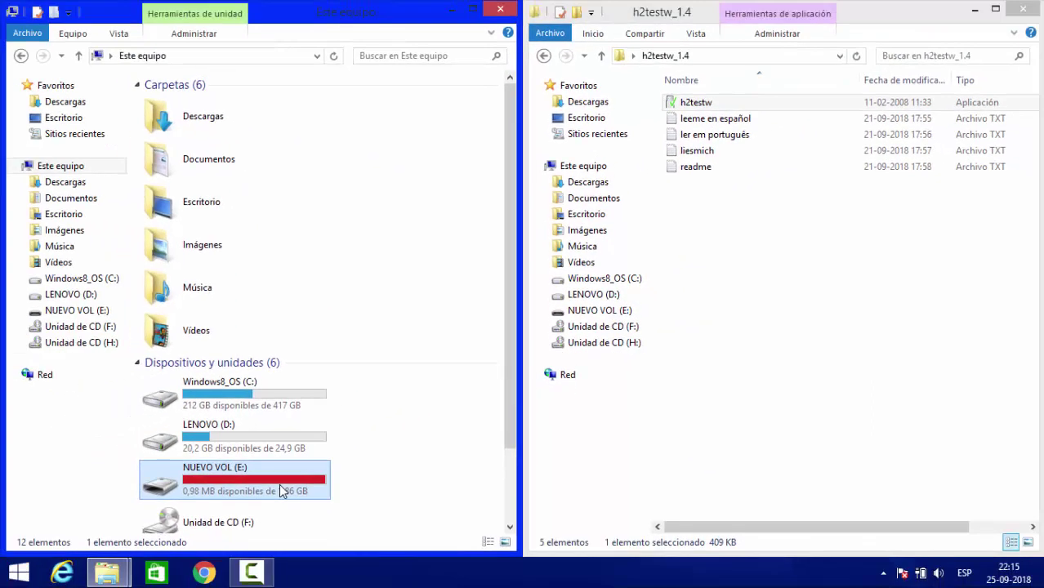
Step: Open drive NUEVO VOL (E:) and check the combined size of 1.h2w and 2.h2w in their properties
{"action": "double_click", "coordinate": [280, 490]}
{"action": "left_click_drag", "start_coordinate": [172, 138], "coordinate": [167, 102]}
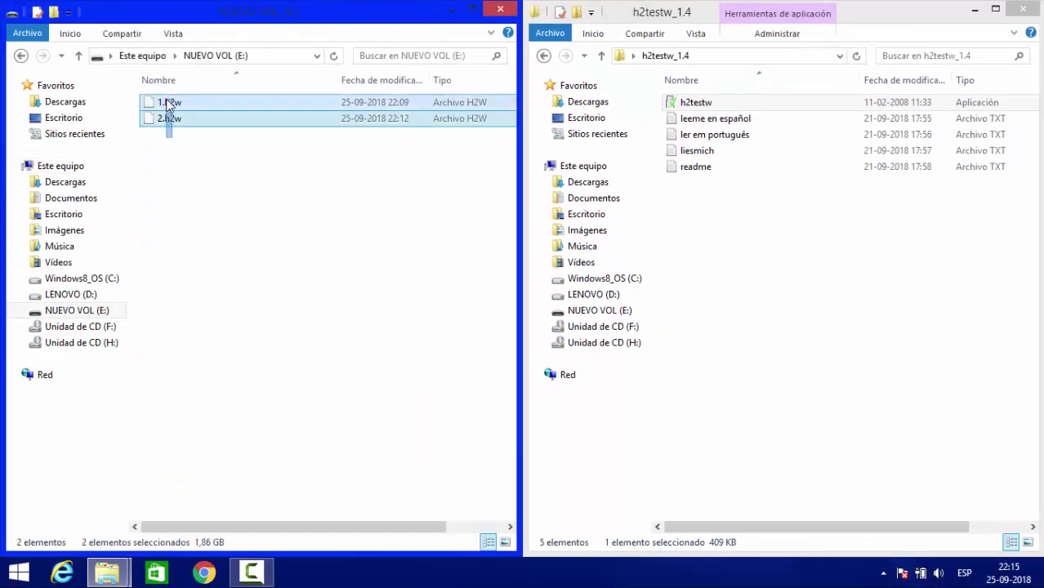
{"action": "right_click", "coordinate": [210, 120]}
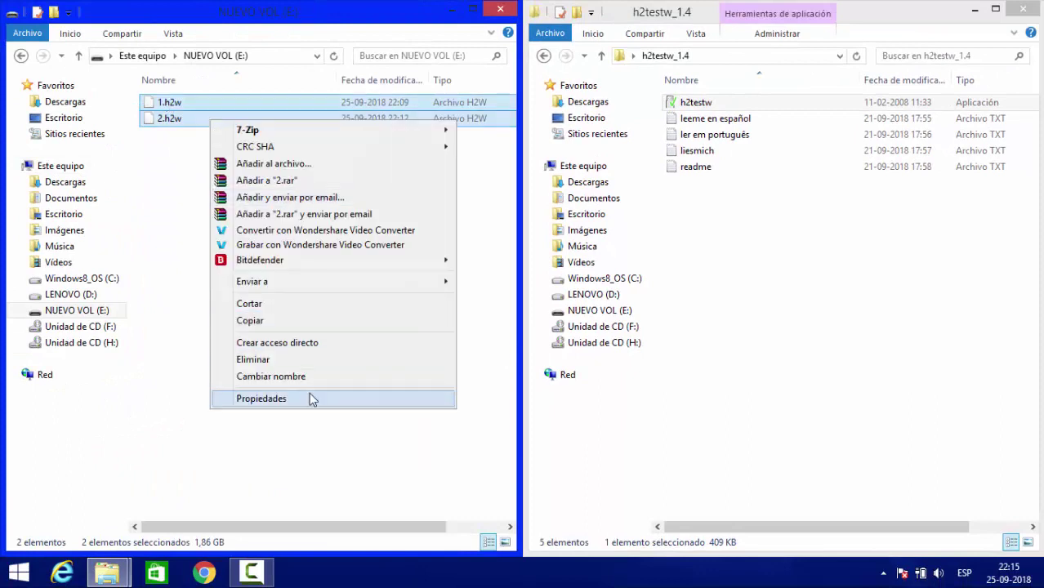
{"action": "left_click", "coordinate": [311, 399]}
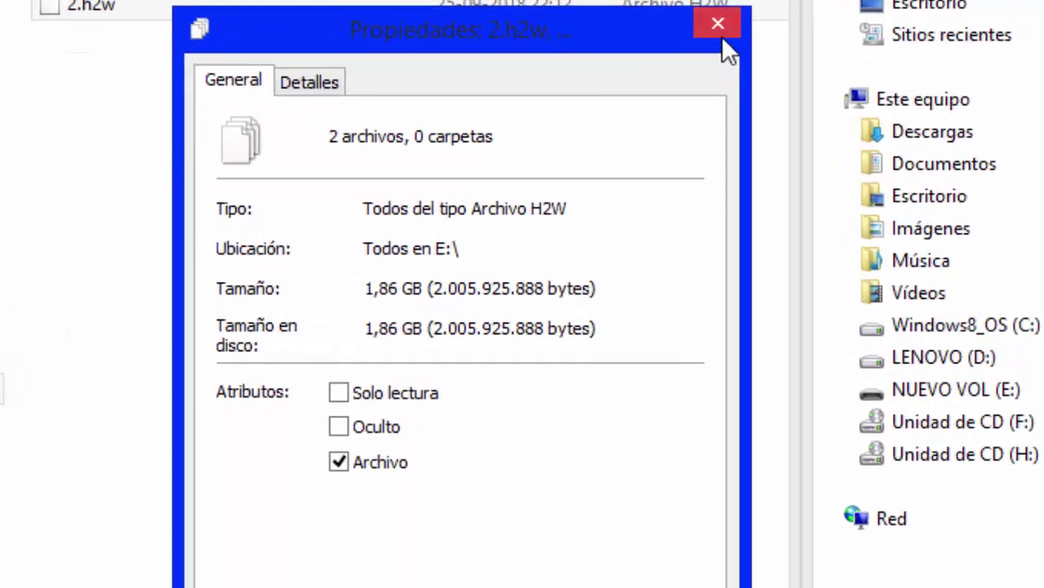
{"action": "left_click", "coordinate": [716, 26]}
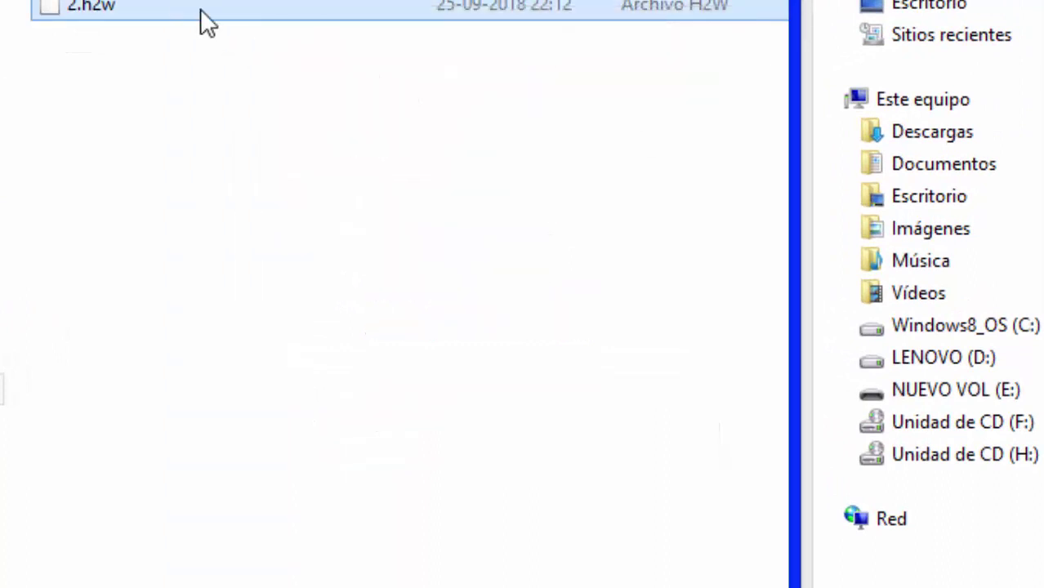
Step: Permanently delete the test files 1.h2w and 2.h2w from drive NUEVO VOL (E:)
{"action": "right_click", "coordinate": [201, 10]}
{"action": "left_click", "coordinate": [331, 464]}
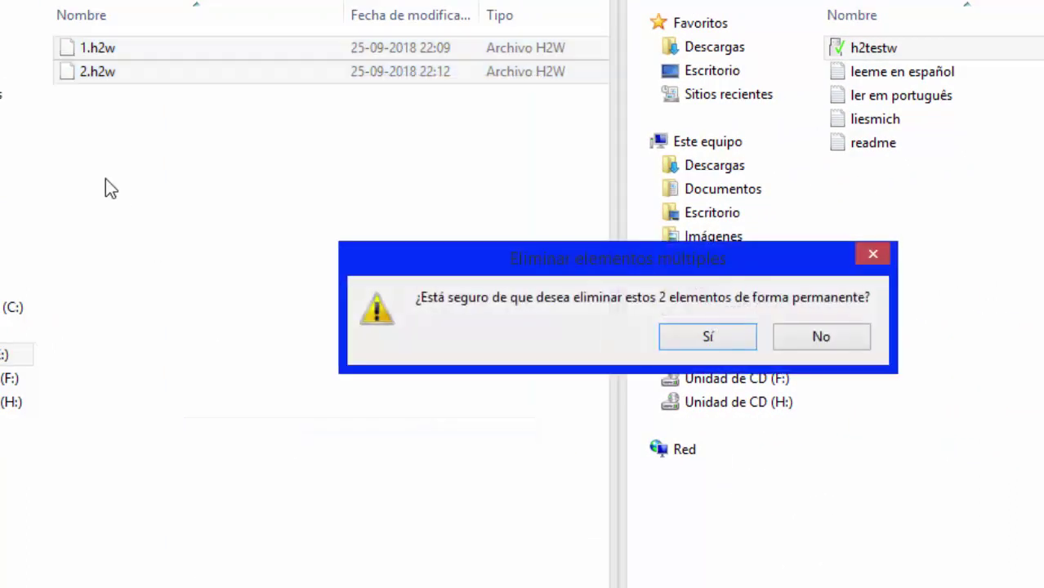
{"action": "left_click", "coordinate": [663, 342]}
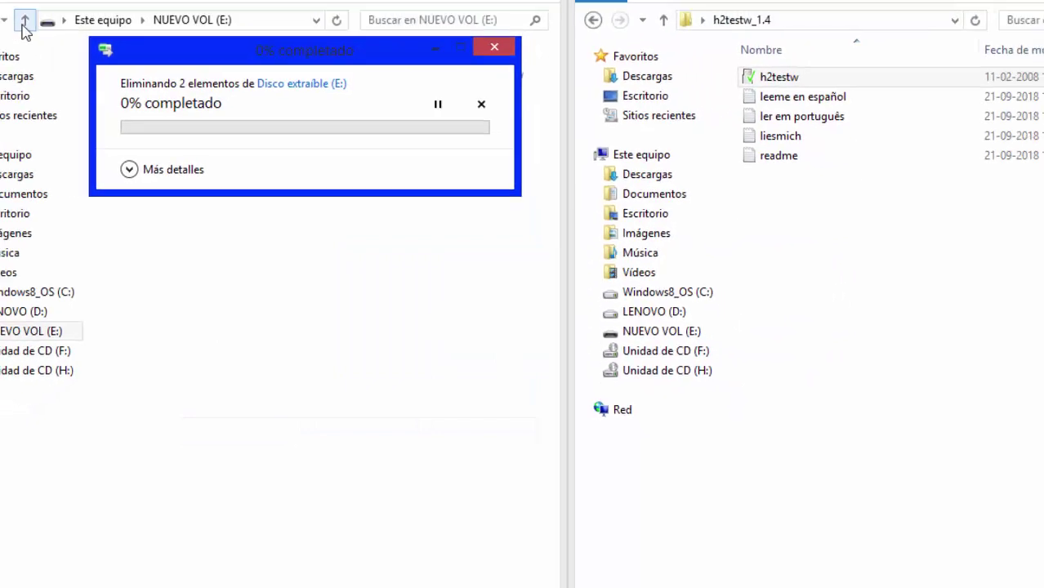
Step: Return to Este equipo to check the free space on drive E: and close both Explorer windows
{"action": "left_click", "coordinate": [24, 21]}
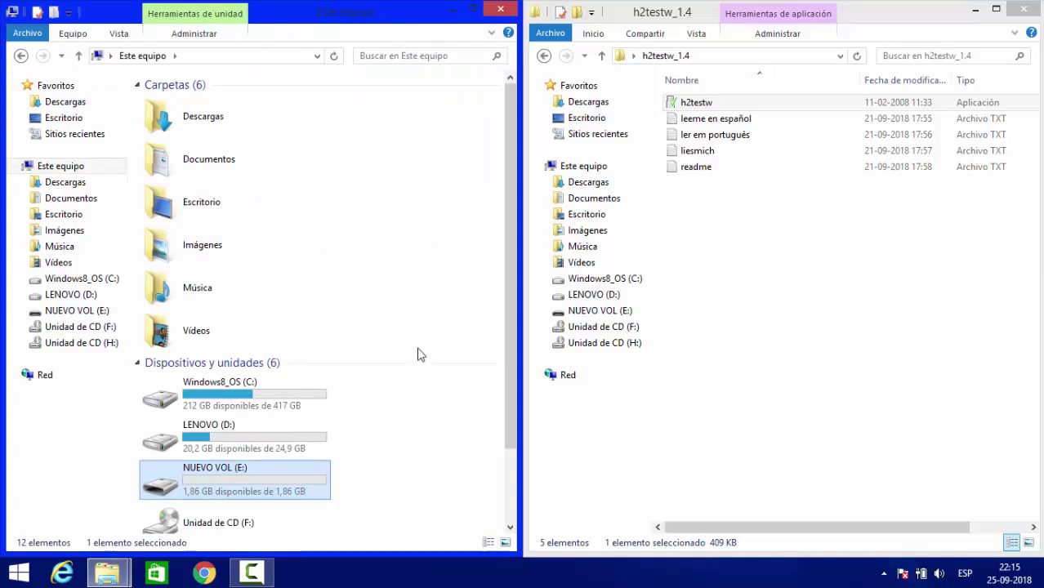
{"action": "left_click", "coordinate": [507, 11]}
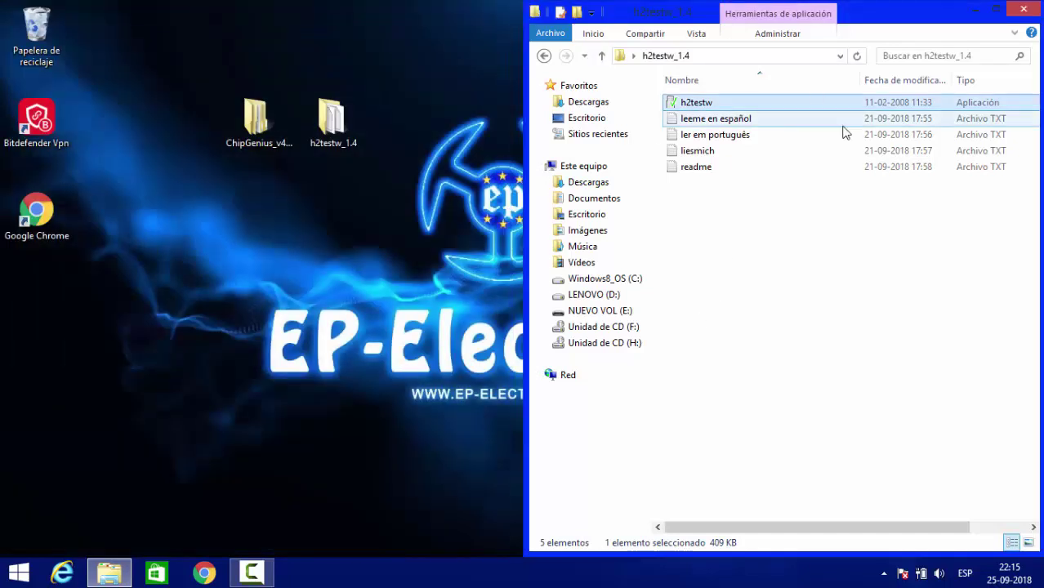
{"action": "left_click", "coordinate": [1023, 11]}
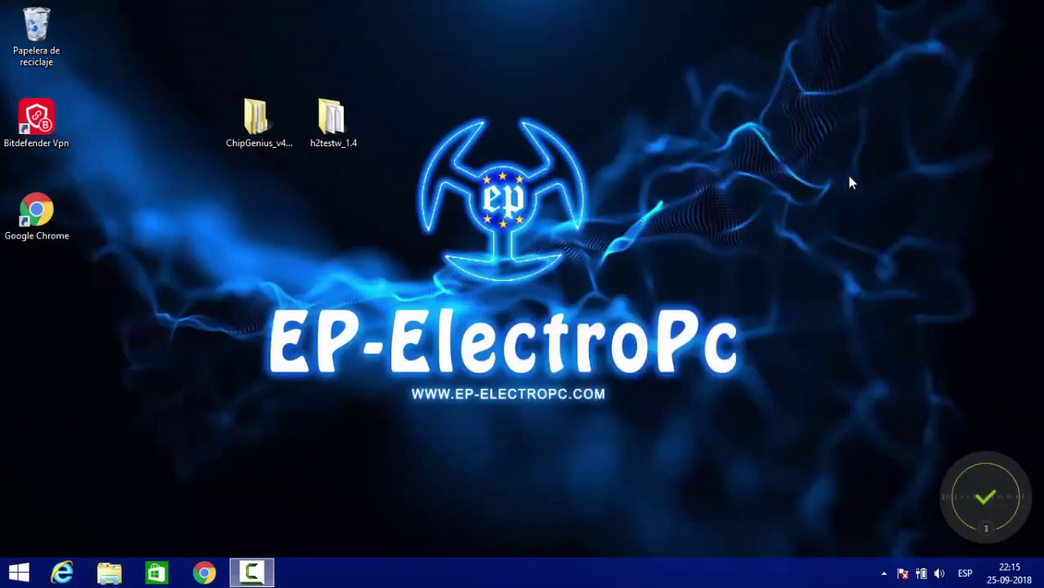